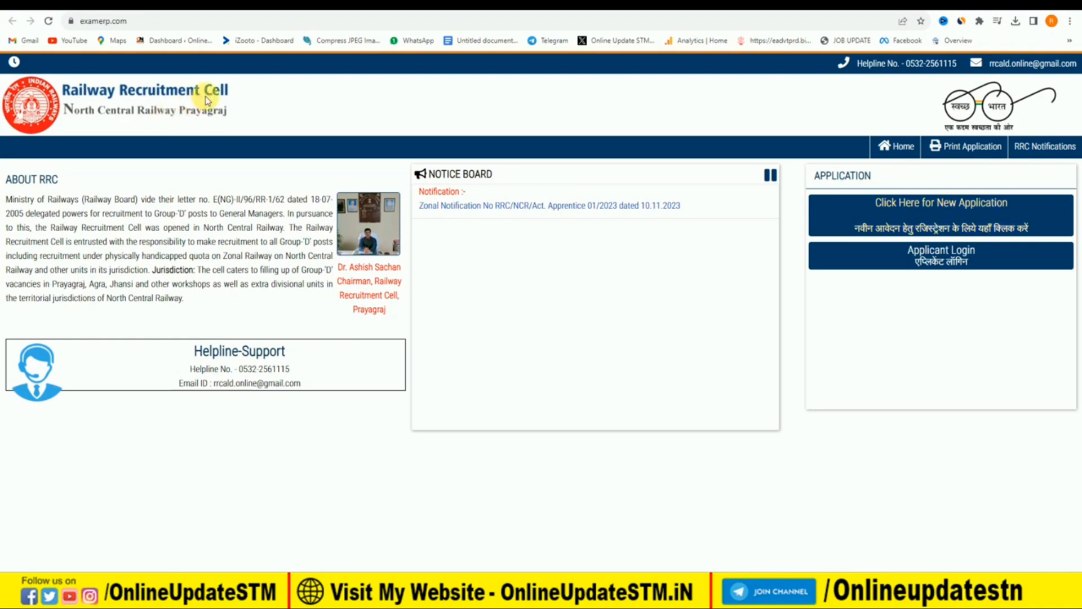
Review the Railway RRC NCR Apprentice Recruitment 2023 article's overview table, covering the number of vacancies and the application start and last dates
{"action": "left_click", "coordinate": [346, 1]}
{"action": "scroll", "coordinate": [391, 257], "scroll_direction": "down", "scroll_amount": 8}
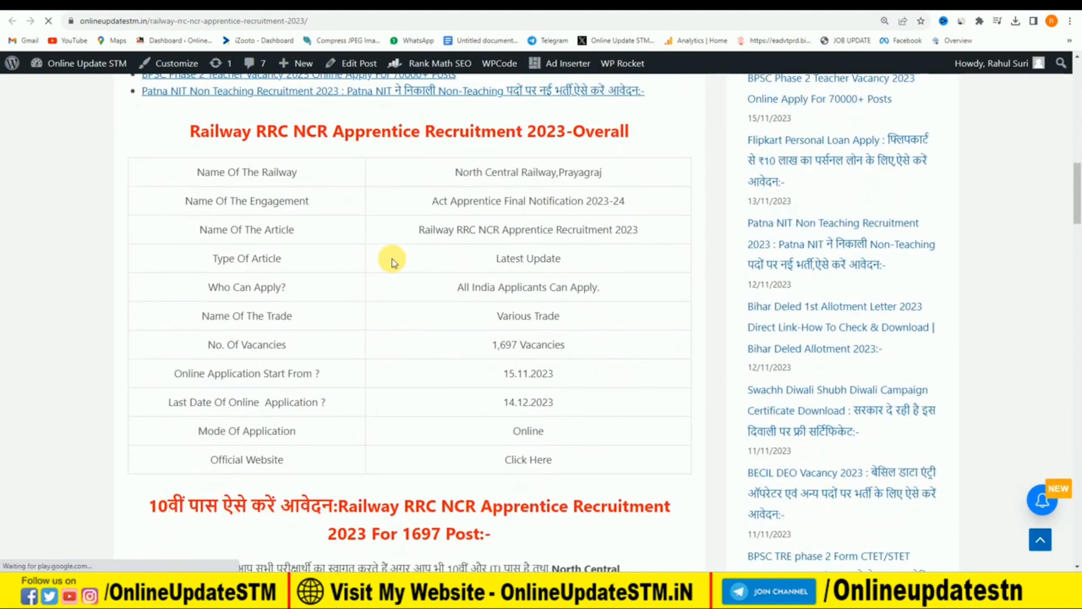
{"action": "left_click_drag", "start_coordinate": [204, 232], "coordinate": [524, 234]}
{"action": "left_click", "coordinate": [566, 231]}
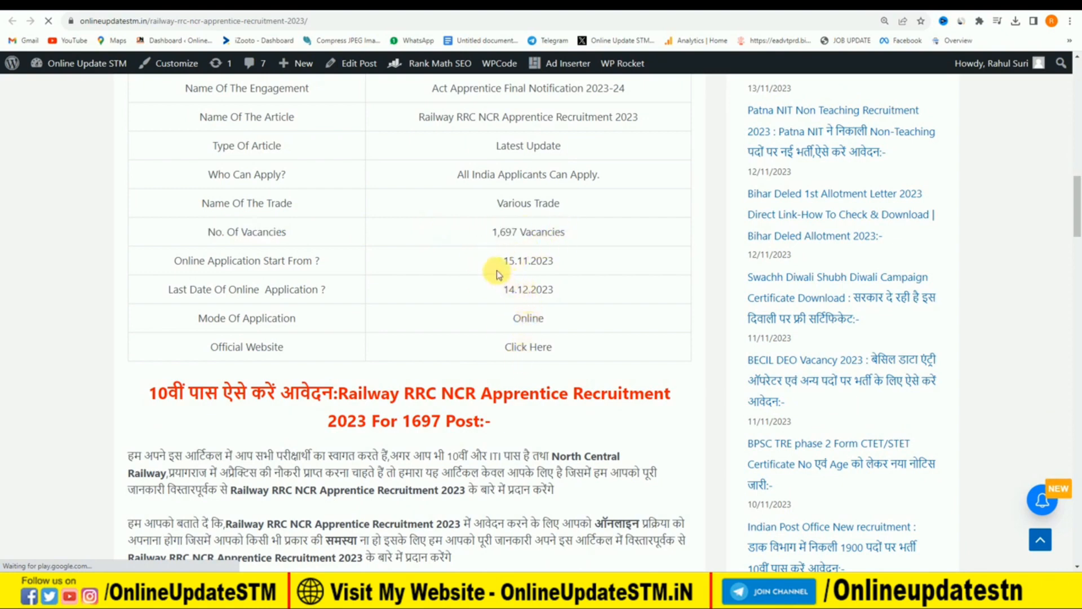
{"action": "left_click_drag", "start_coordinate": [498, 263], "coordinate": [554, 261]}
{"action": "left_click", "coordinate": [508, 294]}
{"action": "left_click_drag", "start_coordinate": [508, 290], "coordinate": [527, 288]}
{"action": "left_click", "coordinate": [562, 286]}
Check the category-wise application fees for SC/ST/PWD and women applicants and for other categories
{"action": "scroll", "coordinate": [551, 299], "scroll_direction": "down", "scroll_amount": 5}
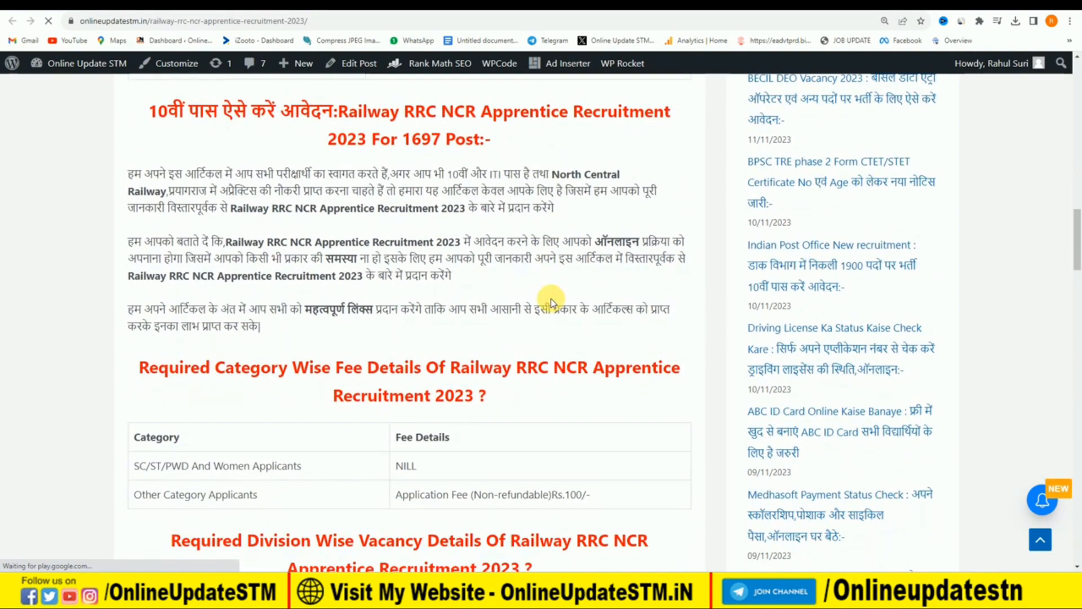
{"action": "scroll", "coordinate": [550, 298], "scroll_direction": "down", "scroll_amount": 3}
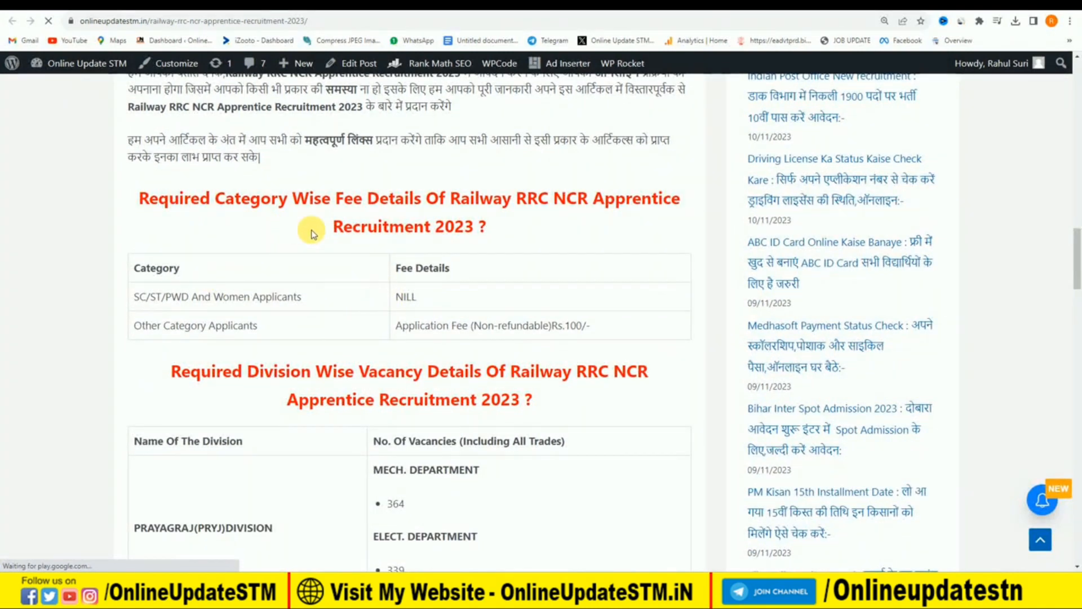
{"action": "left_click_drag", "start_coordinate": [135, 297], "coordinate": [316, 297]}
{"action": "left_click_drag", "start_coordinate": [415, 299], "coordinate": [419, 297]}
{"action": "left_click", "coordinate": [296, 334]}
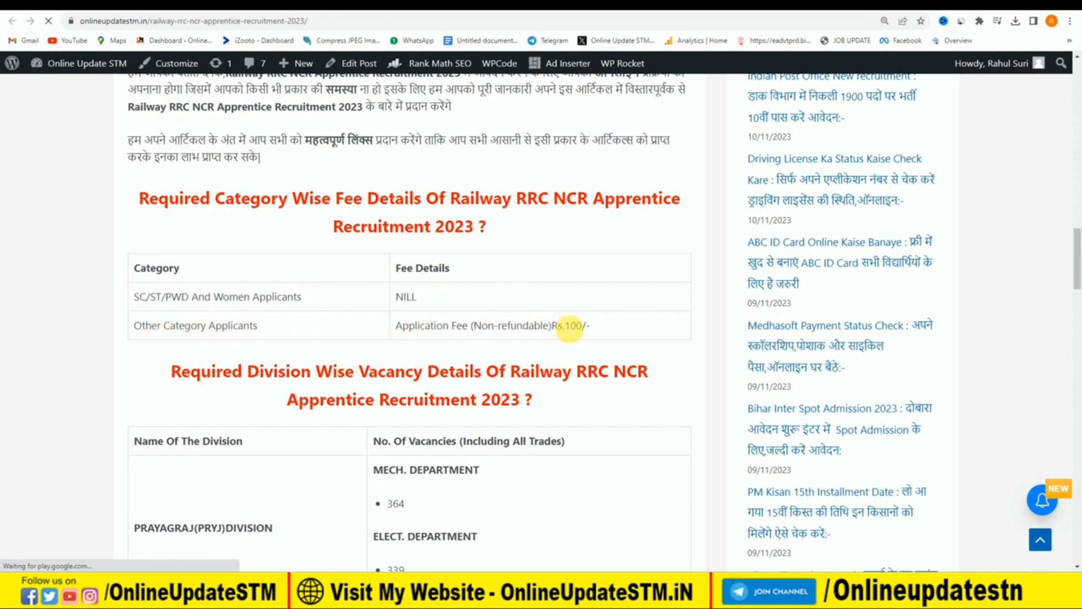
Read the division-wise vacancy details and the qualification requirements, and find the article's Important Links table
{"action": "scroll", "coordinate": [570, 328], "scroll_direction": "down", "scroll_amount": 1}
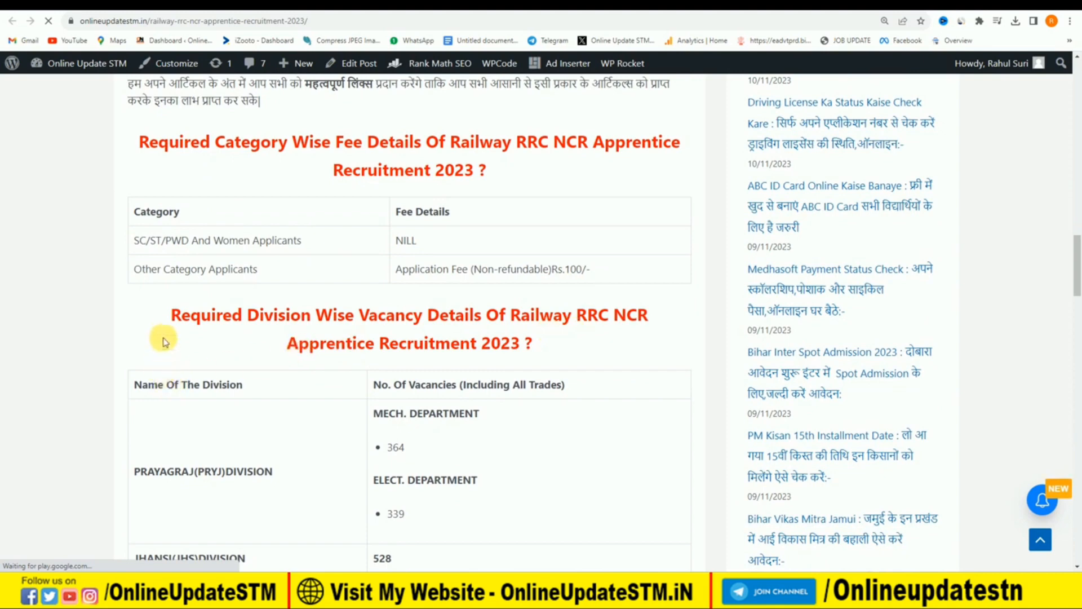
{"action": "left_click_drag", "start_coordinate": [242, 315], "coordinate": [307, 329]}
{"action": "left_click", "coordinate": [232, 388]}
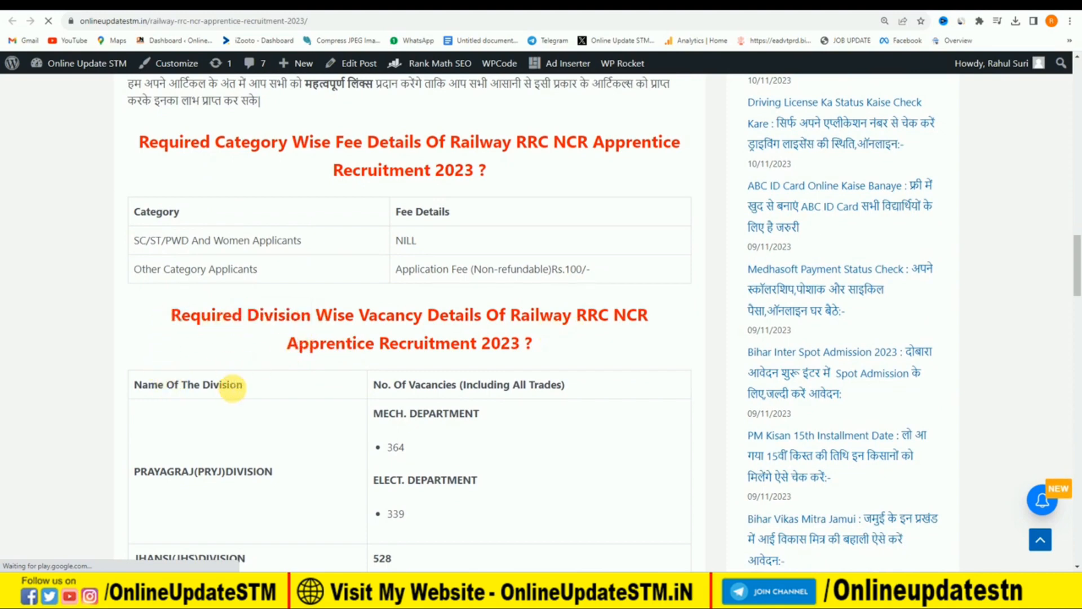
{"action": "scroll", "coordinate": [256, 389], "scroll_direction": "down", "scroll_amount": 1}
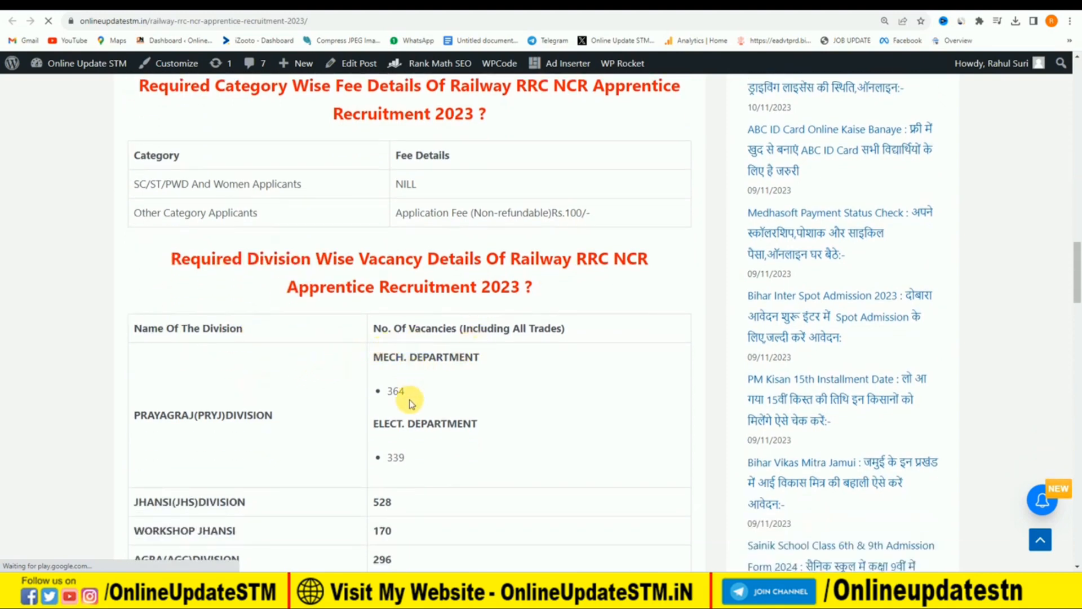
{"action": "scroll", "coordinate": [409, 414], "scroll_direction": "down", "scroll_amount": 3}
{"action": "scroll", "coordinate": [408, 414], "scroll_direction": "down", "scroll_amount": 3}
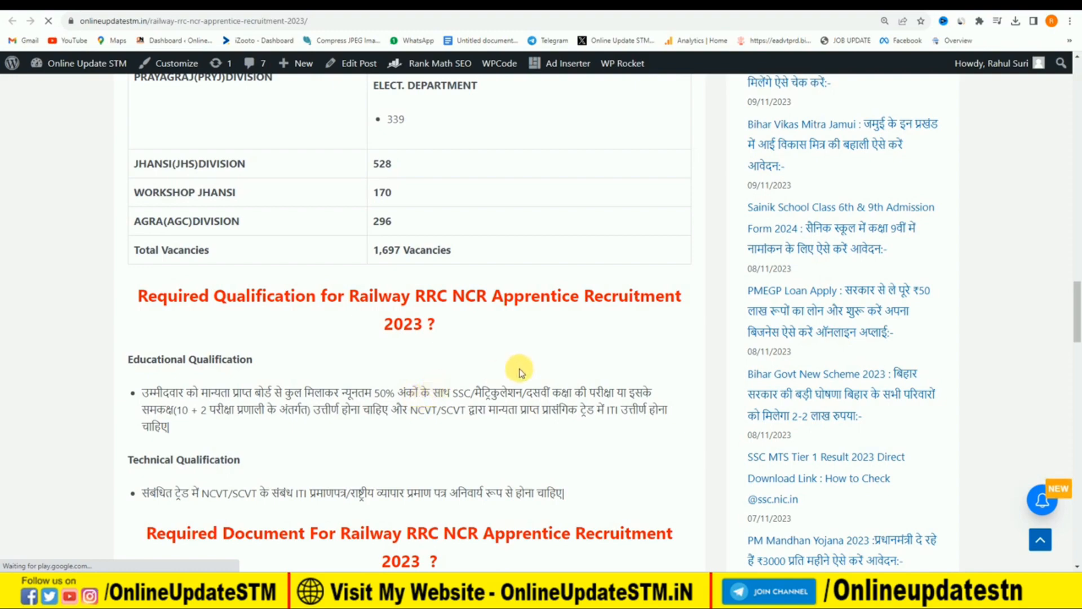
{"action": "scroll", "coordinate": [518, 372], "scroll_direction": "down", "scroll_amount": 3}
{"action": "scroll", "coordinate": [516, 369], "scroll_direction": "down", "scroll_amount": 10}
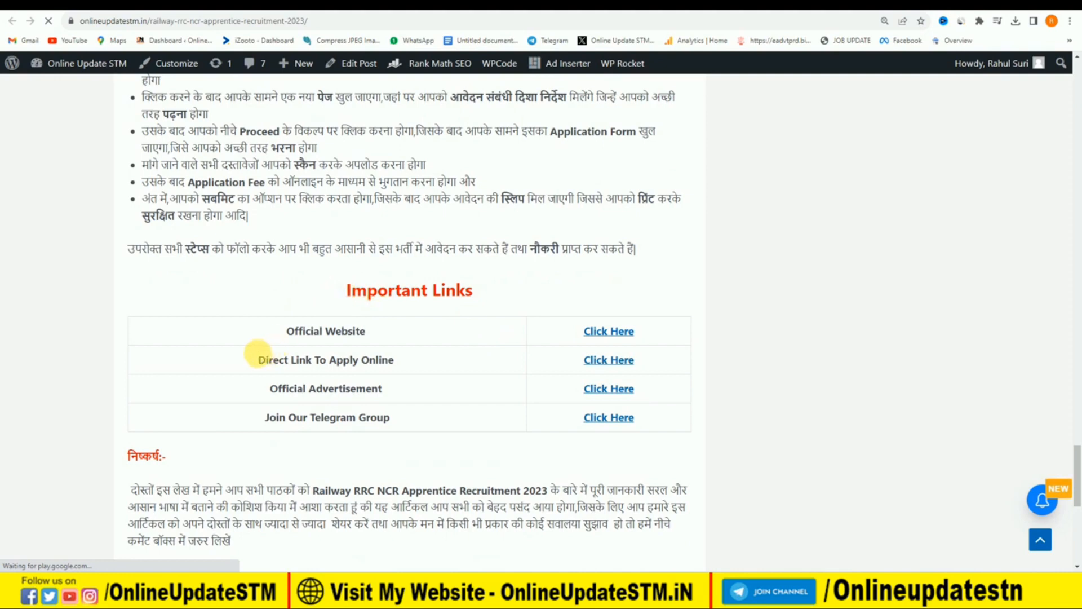
Open the direct link to apply online from the article's Important Links table
{"action": "left_click_drag", "start_coordinate": [258, 356], "coordinate": [413, 363]}
{"action": "left_click", "coordinate": [413, 363]}
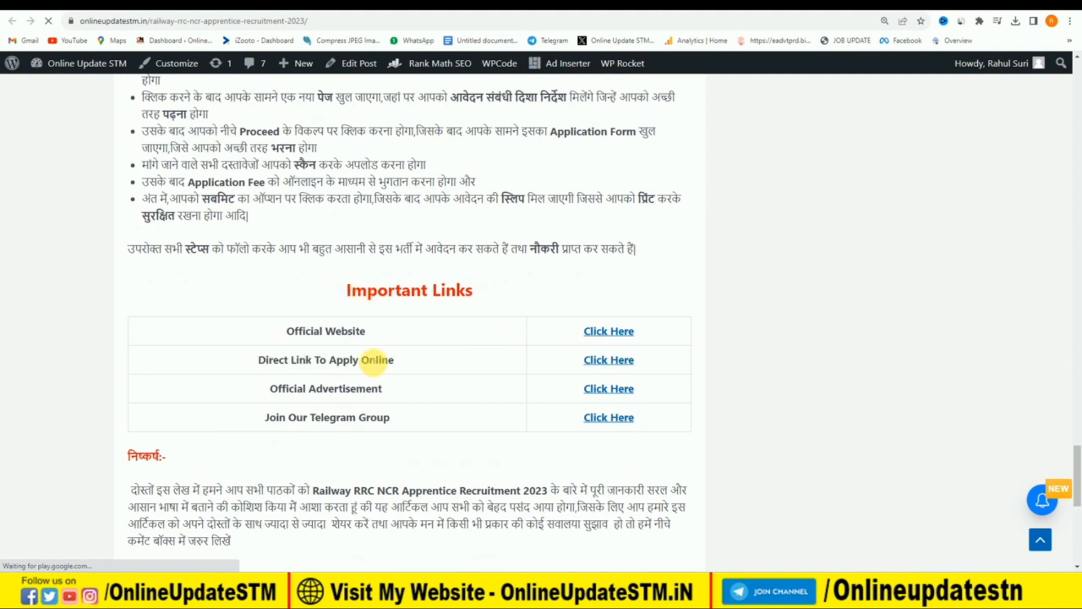
{"action": "left_click", "coordinate": [622, 361]}
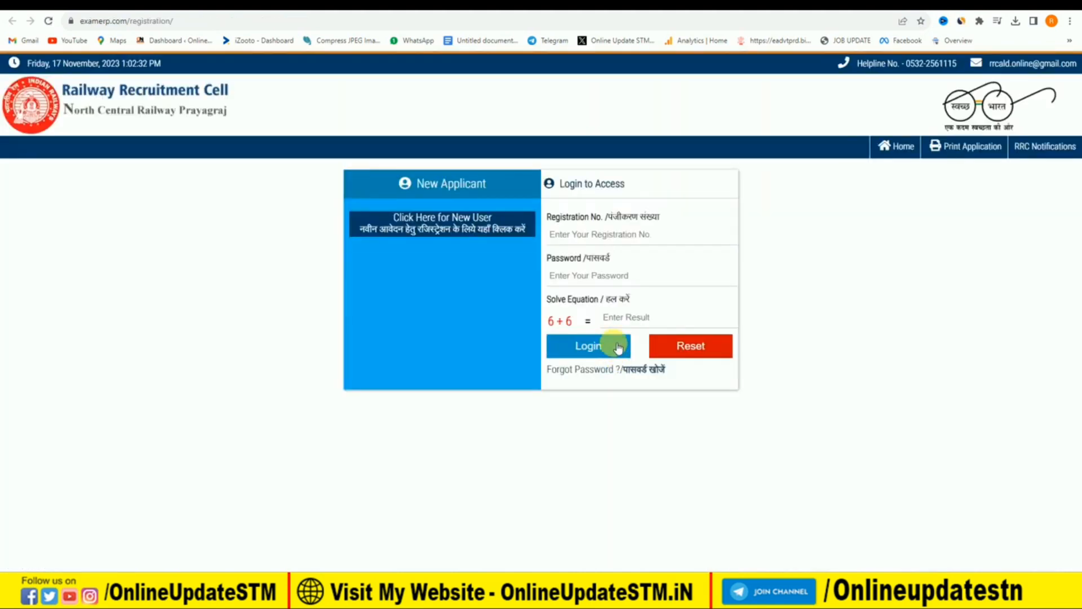
Start a new user application, agree to the Instruction for New Applicant, and proceed to the login creation form
{"action": "key", "text": "ctrl+plus"}
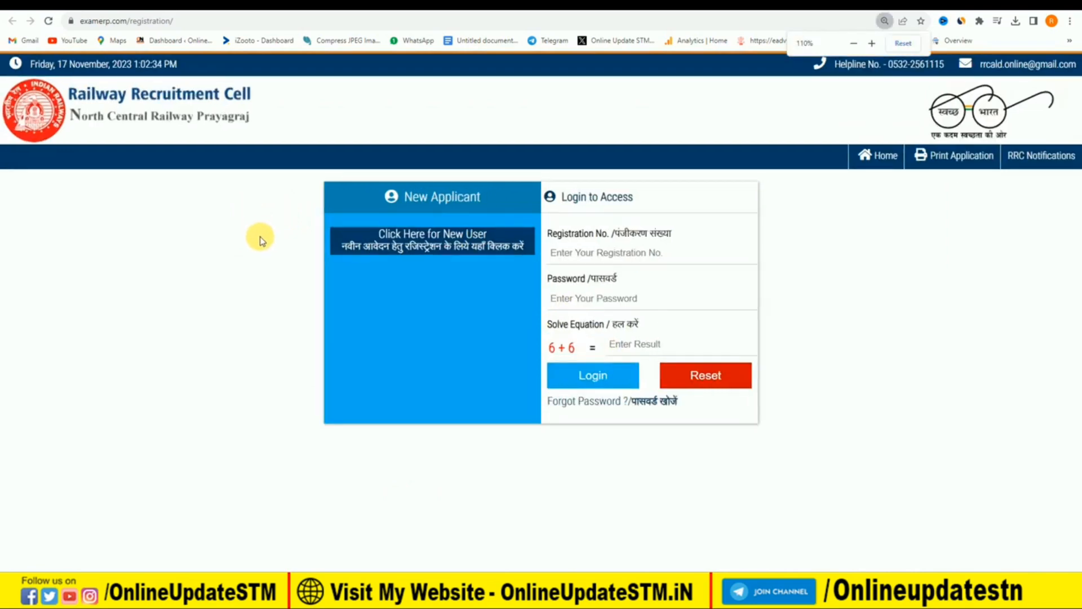
{"action": "left_click", "coordinate": [407, 228]}
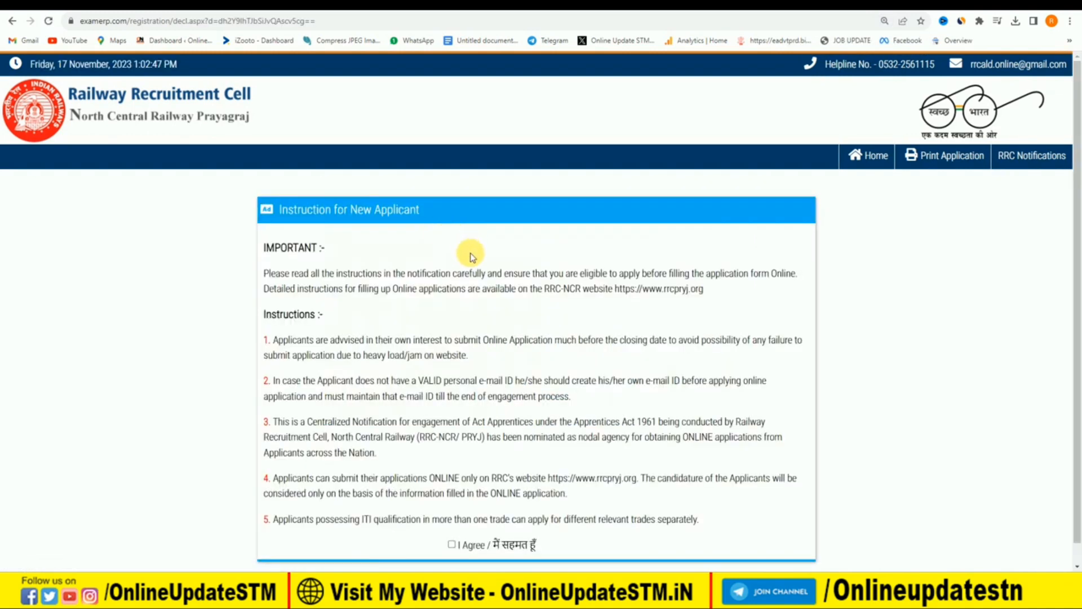
{"action": "scroll", "coordinate": [481, 276], "scroll_direction": "down", "scroll_amount": 1}
{"action": "left_click", "coordinate": [452, 524]}
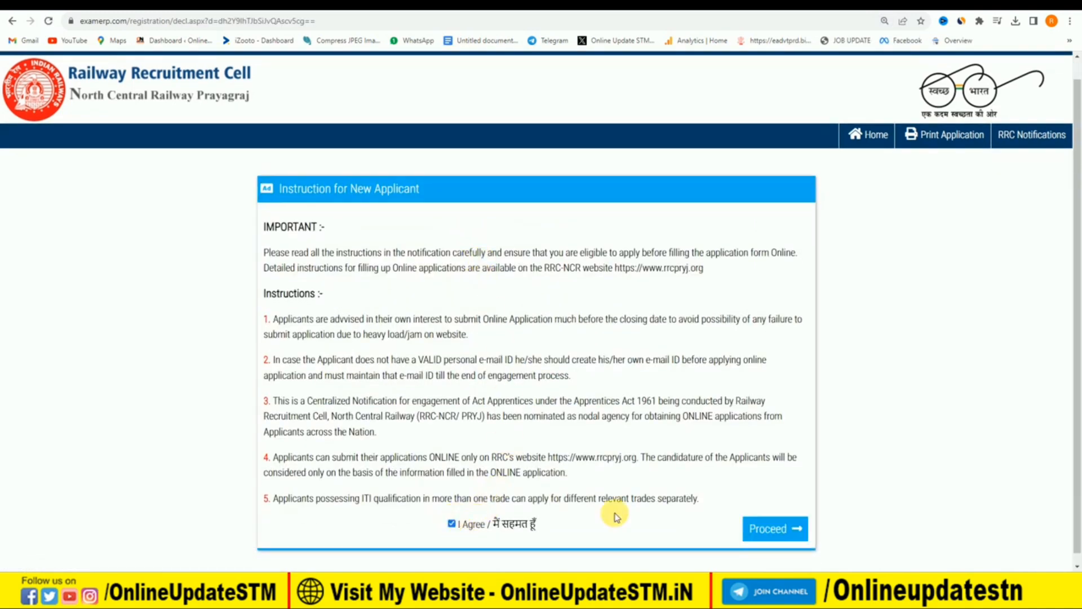
{"action": "left_click", "coordinate": [790, 540]}
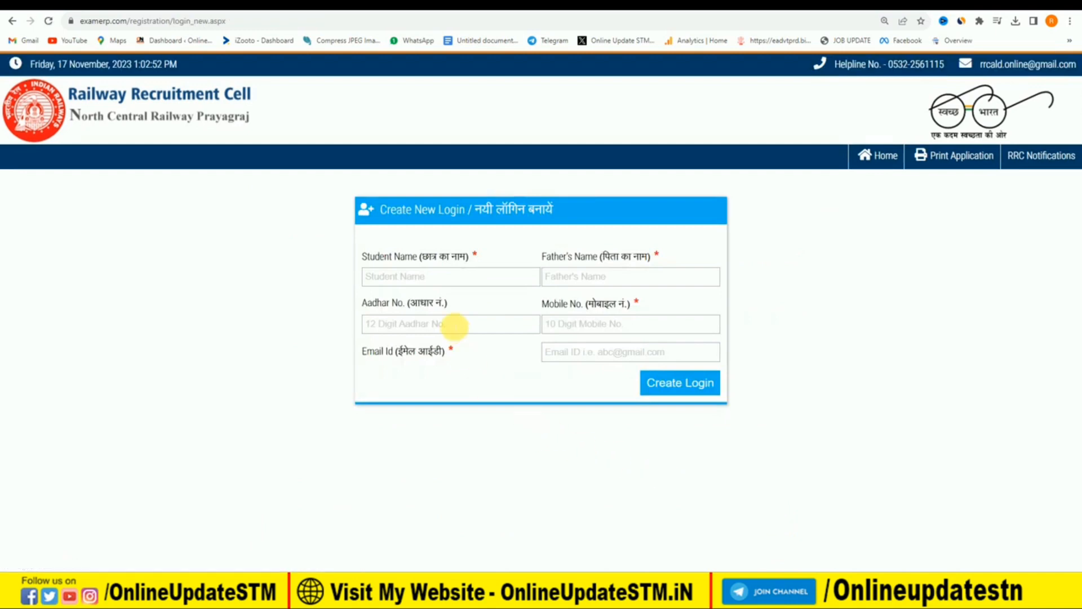
Fill in the student's name and the remaining login details, and submit the verification code sent to the mobile number
{"action": "left_click", "coordinate": [407, 276]}
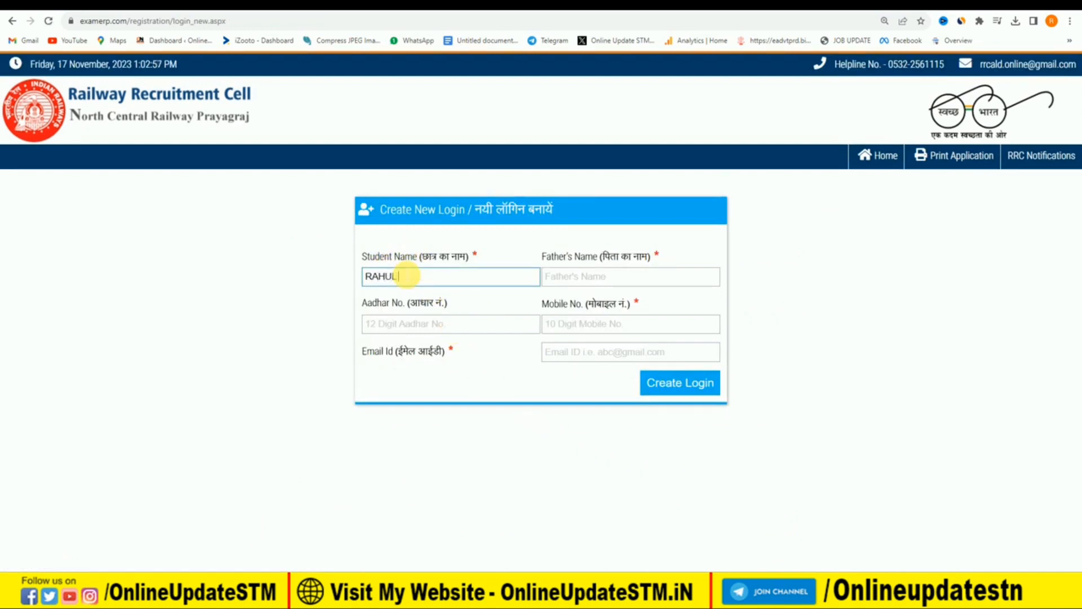
{"action": "key", "text": "Tab"}
{"action": "key", "text": "Tab"}
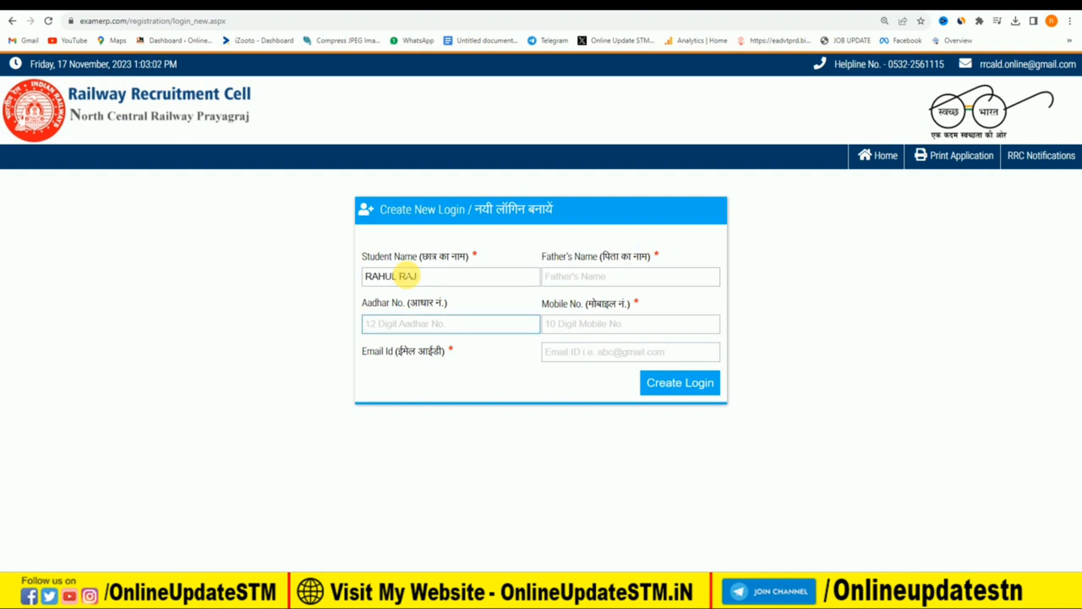
{"action": "key", "text": "Tab"}
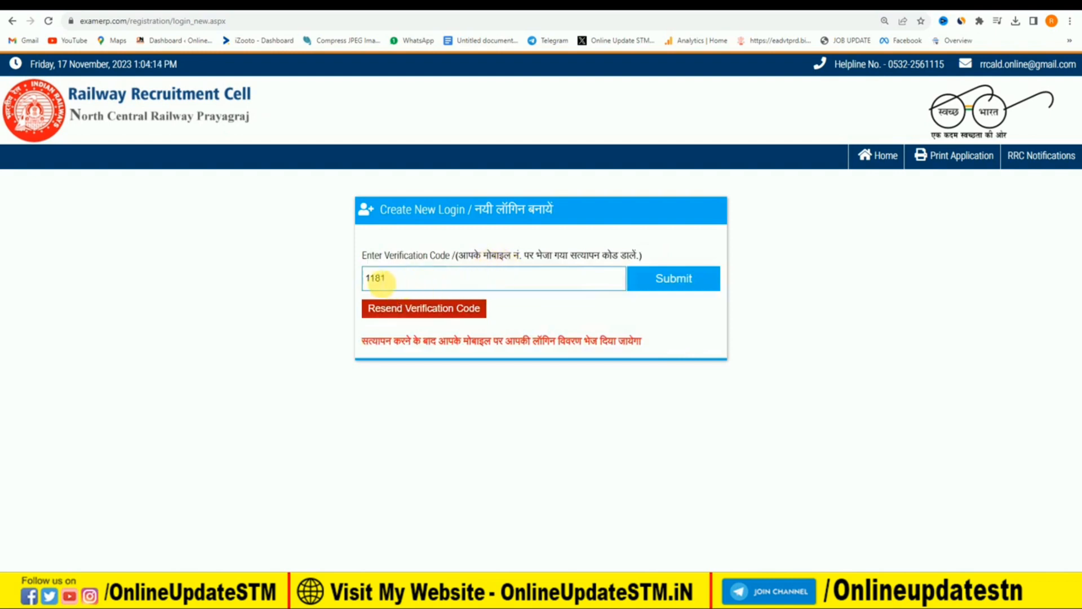
{"action": "left_click", "coordinate": [680, 284]}
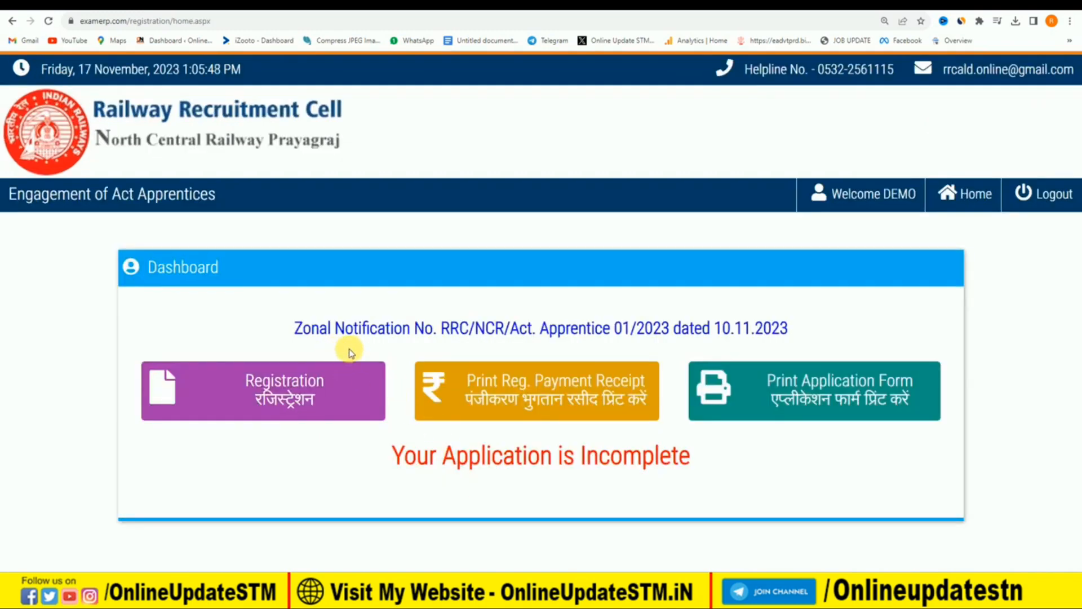
Begin the registration from the applicant dashboard and select FITTER as the trade
{"action": "left_click", "coordinate": [279, 399]}
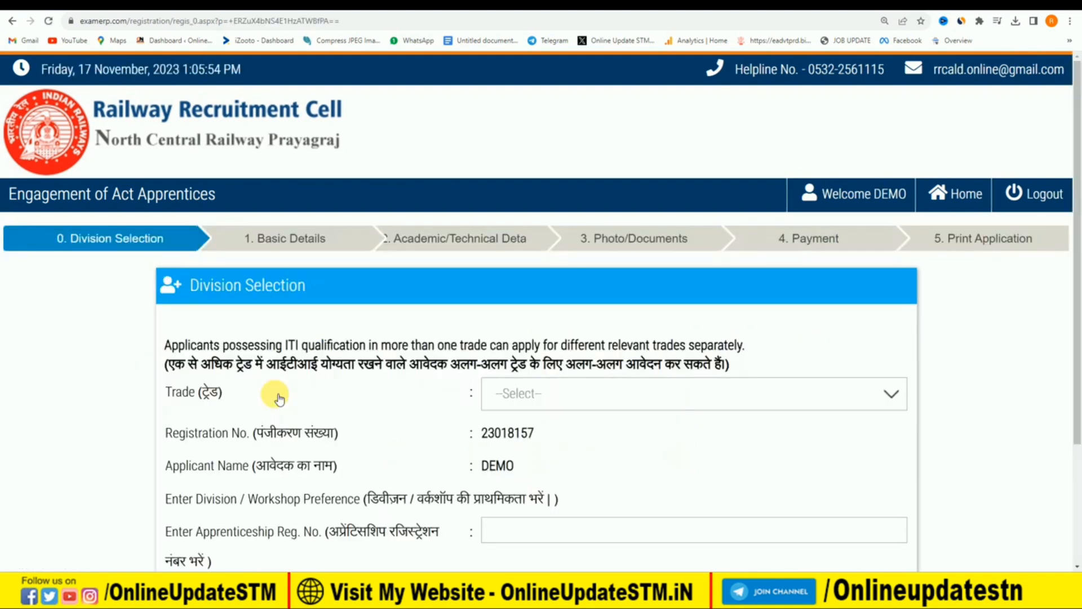
{"action": "left_click", "coordinate": [684, 389]}
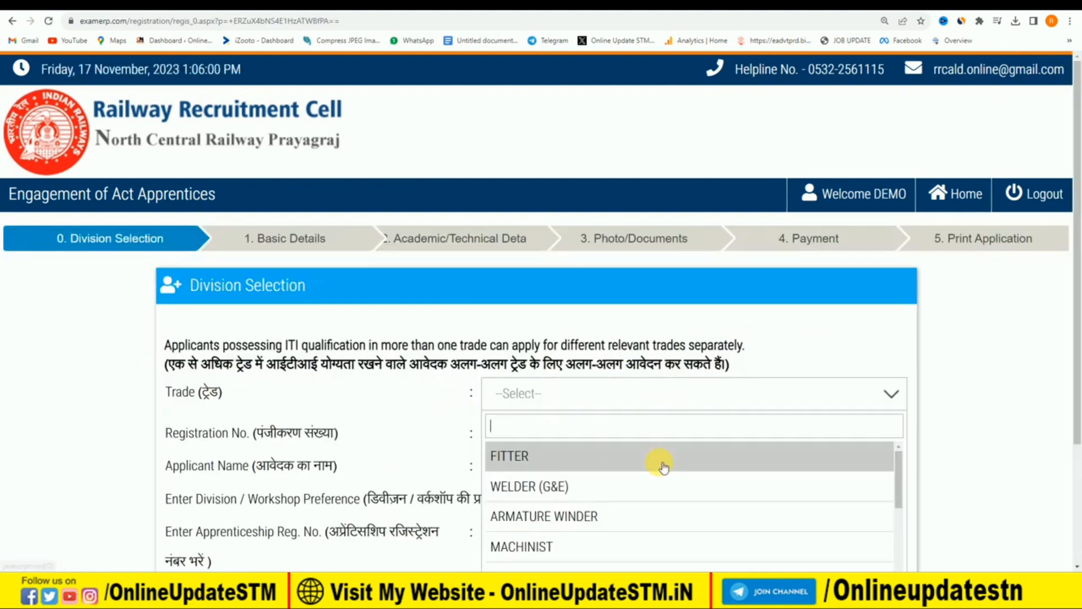
{"action": "left_click", "coordinate": [607, 456]}
Look into obtaining the Apprenticeship Reg. No. through the Candidate login/registration on apprenticeshipindia.gov.in, and look back through the recruitment article
{"action": "scroll", "coordinate": [602, 425], "scroll_direction": "down", "scroll_amount": 5}
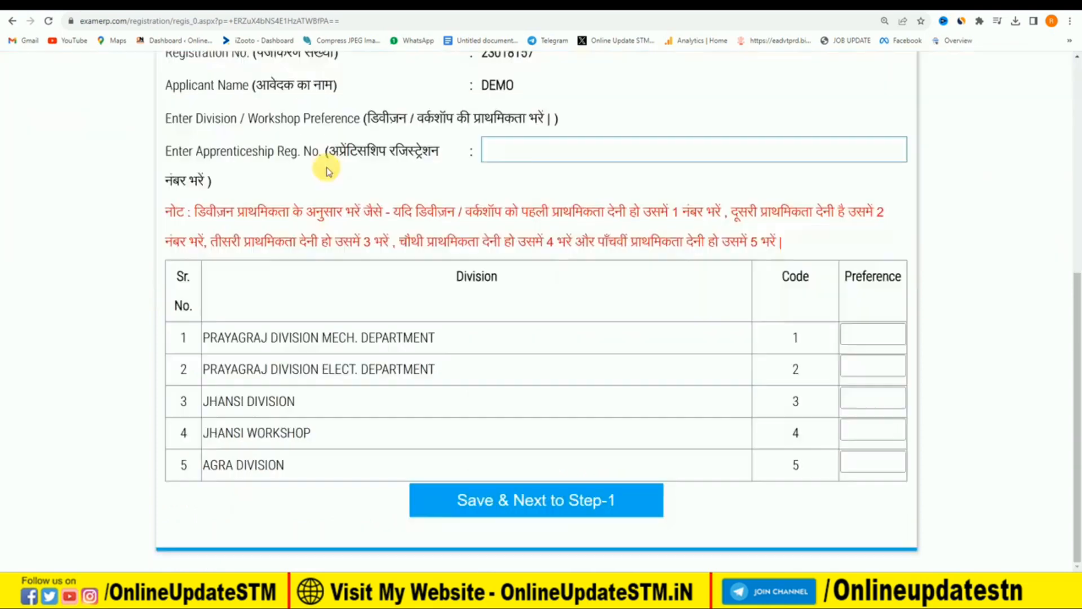
{"action": "left_click", "coordinate": [206, 151]}
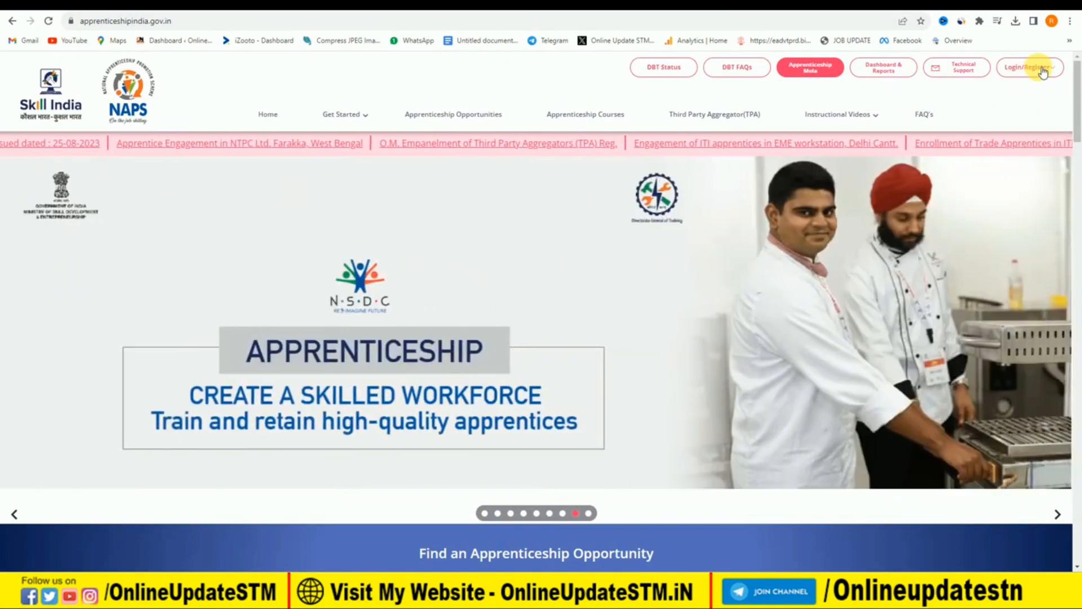
{"action": "mouse_move", "coordinate": [1043, 72]}
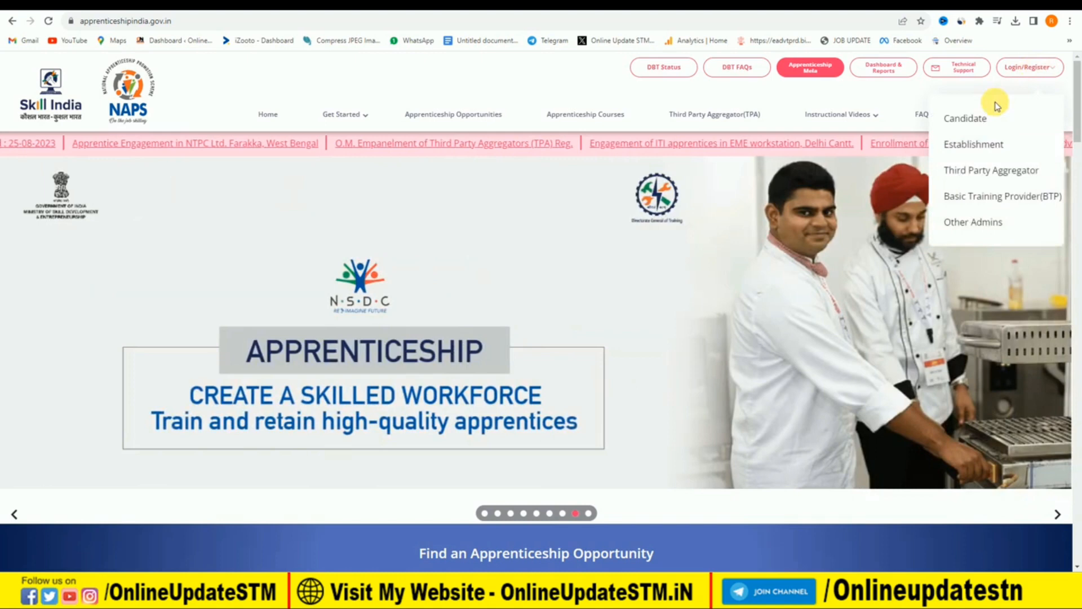
{"action": "left_click", "coordinate": [966, 116]}
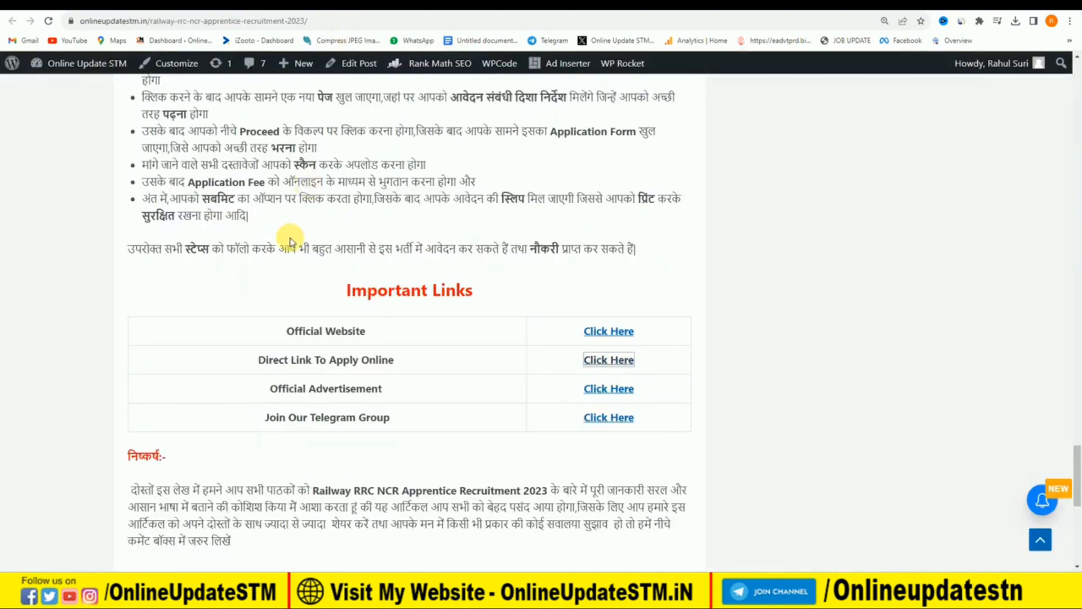
{"action": "scroll", "coordinate": [289, 282], "scroll_direction": "up", "scroll_amount": 15}
{"action": "scroll", "coordinate": [290, 297], "scroll_direction": "up", "scroll_amount": 6}
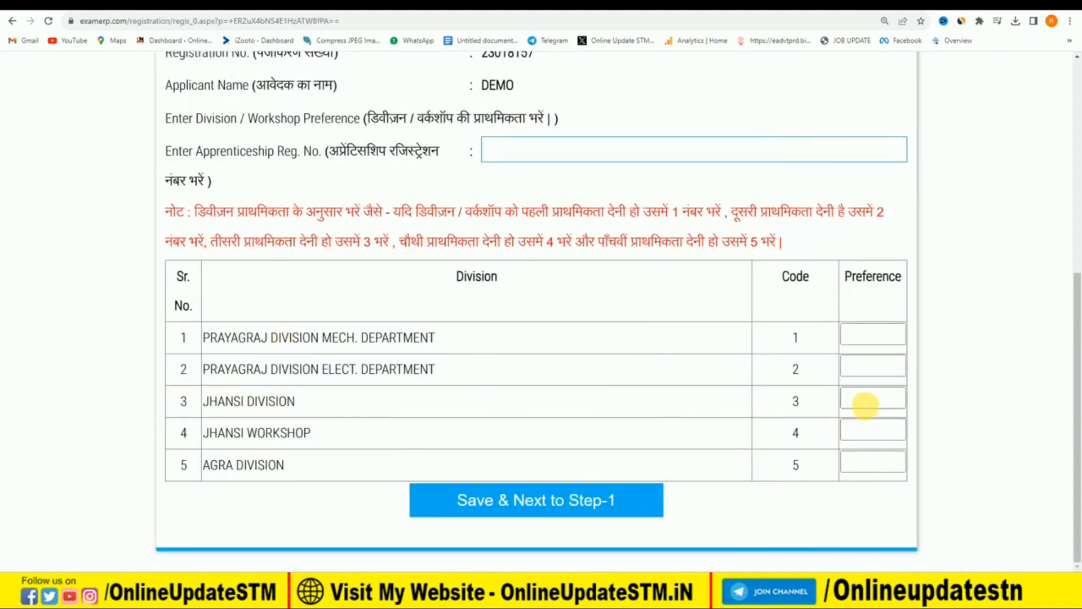
Set preferences Jhansi Division 1, Jhansi Workshop 2, Prayagraj Mech. 3, Prayagraj Elect. 4 and Agra Division 5, and save the division selection
{"action": "left_click", "coordinate": [865, 403]}
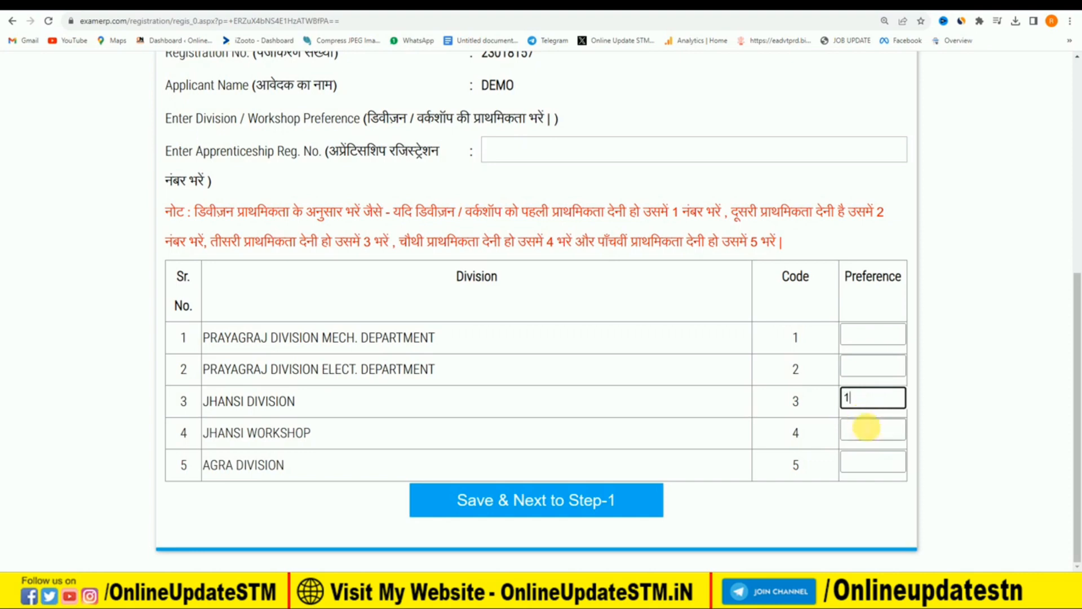
{"action": "left_click", "coordinate": [866, 431]}
{"action": "type", "text": "2"}
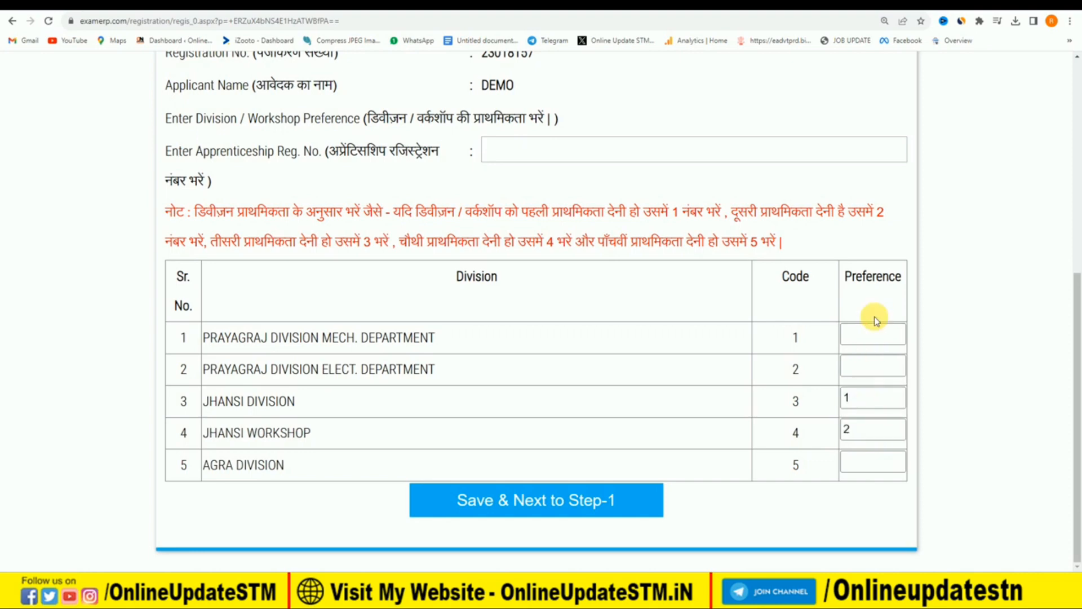
{"action": "left_click", "coordinate": [871, 337]}
{"action": "left_click", "coordinate": [863, 369]}
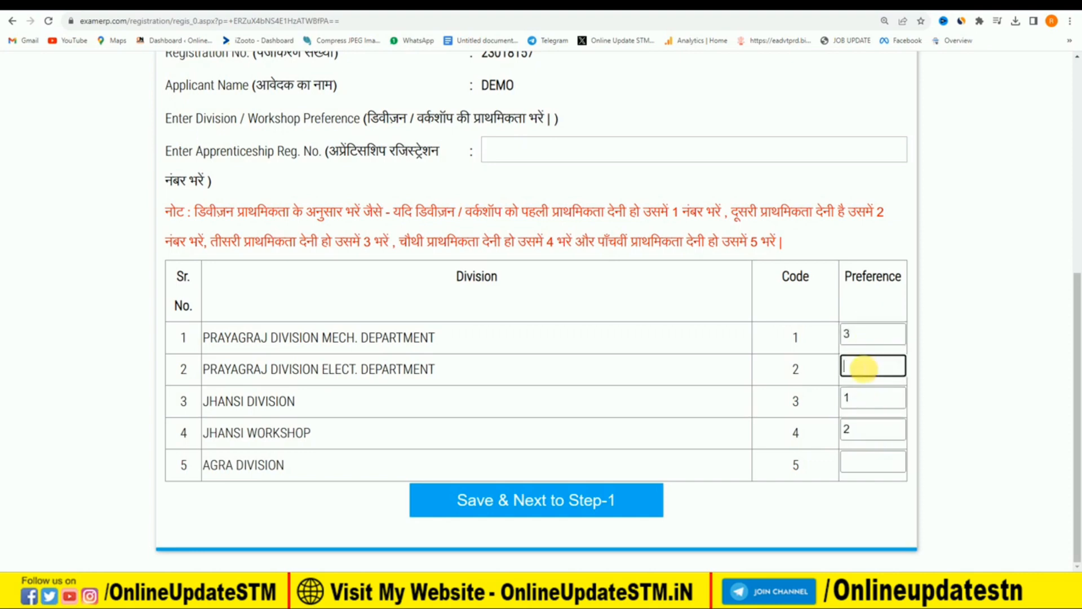
{"action": "left_click", "coordinate": [870, 463]}
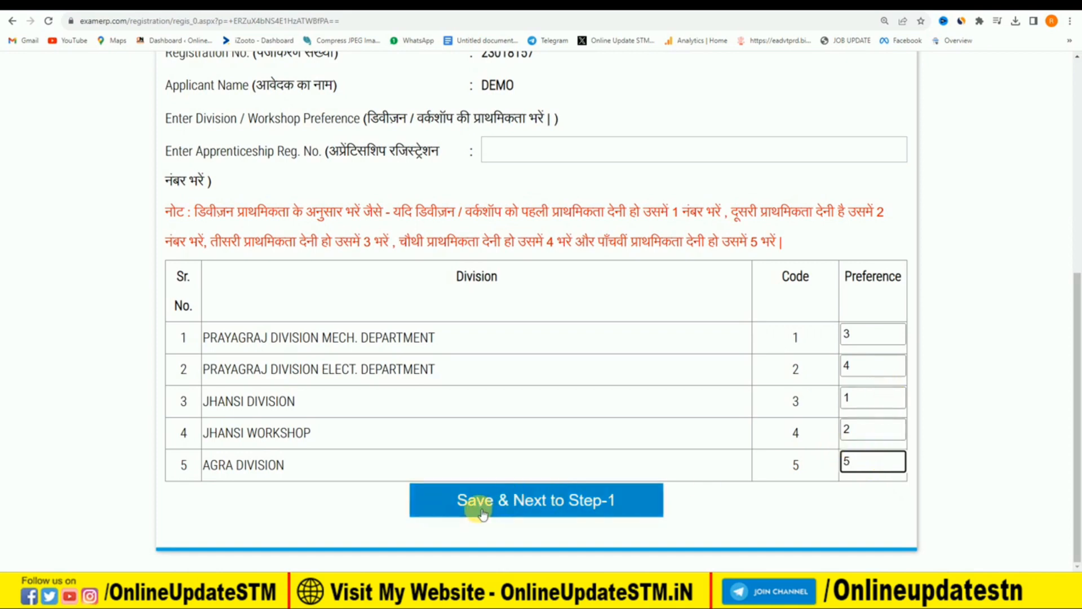
{"action": "left_click", "coordinate": [520, 506]}
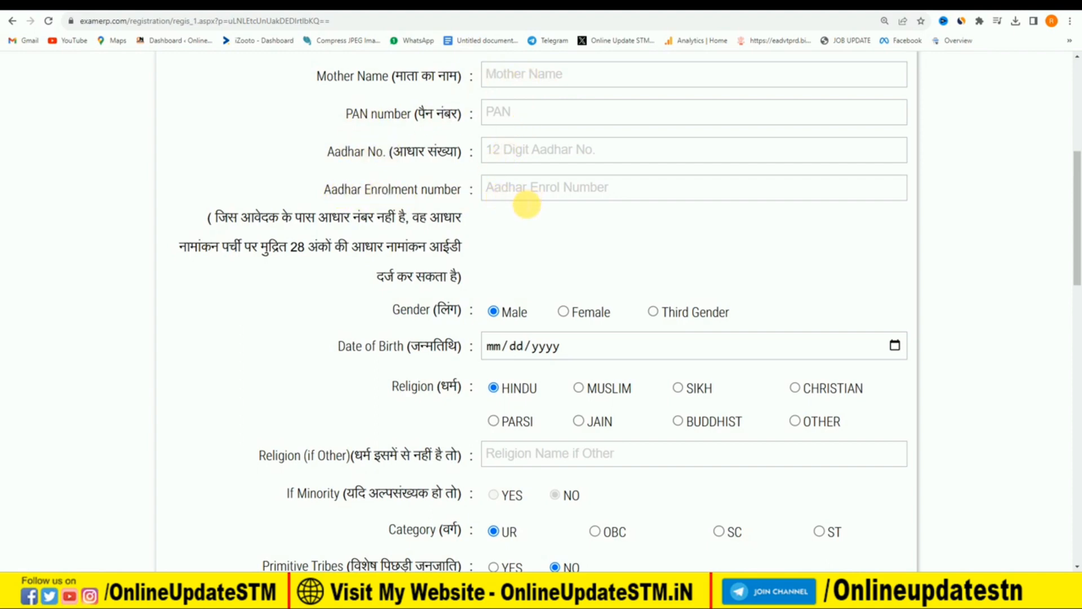
Enter the applicant's date of birth in the basic details and select OBC as the category
{"action": "scroll", "coordinate": [527, 204], "scroll_direction": "down", "scroll_amount": 4}
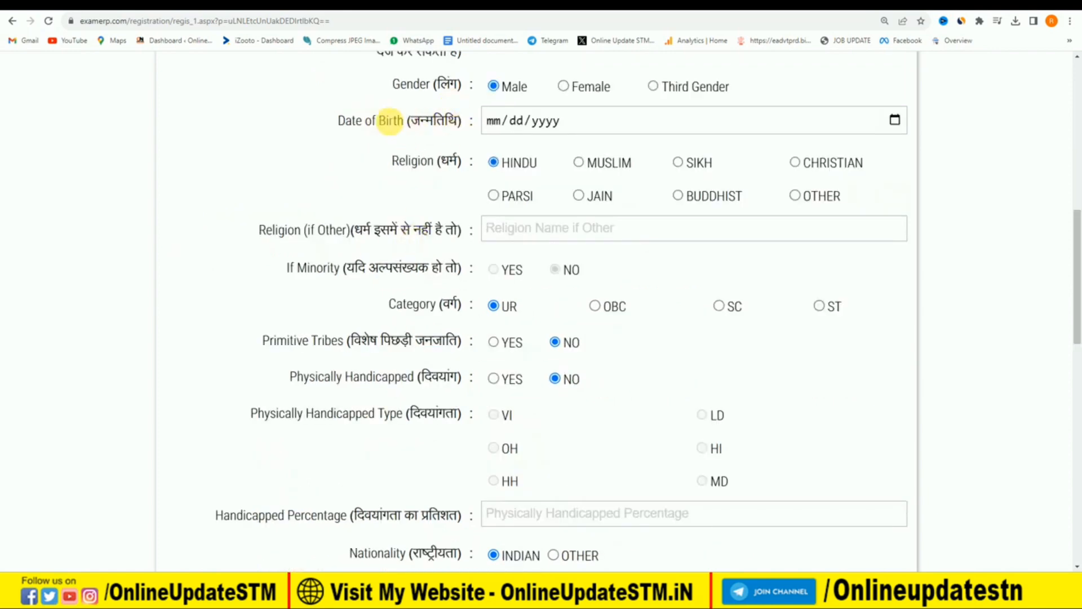
{"action": "left_click", "coordinate": [894, 120]}
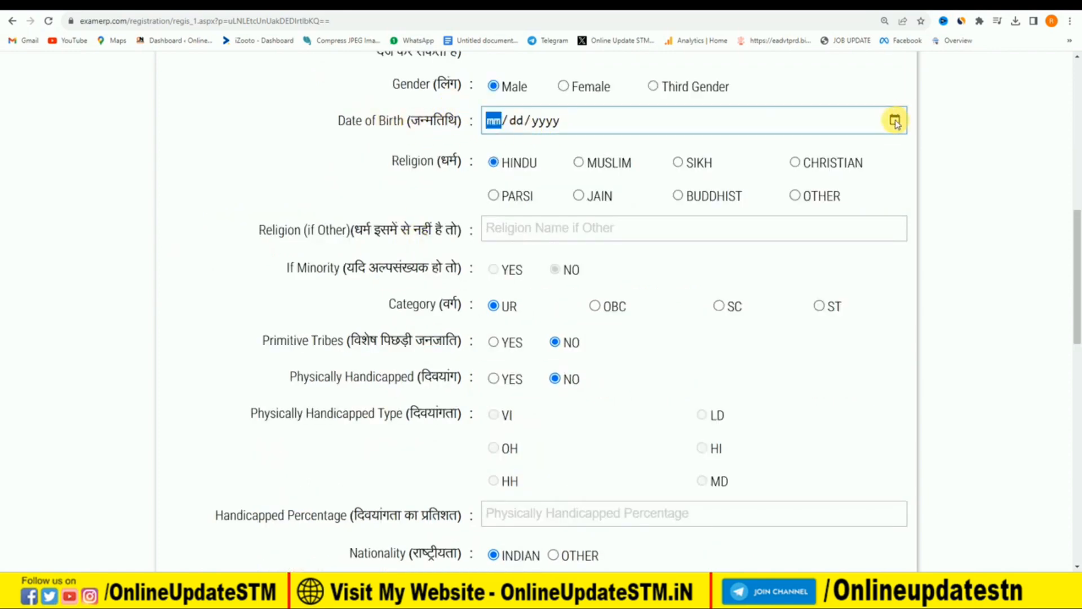
{"action": "left_click", "coordinate": [563, 153]}
{"action": "scroll", "coordinate": [513, 219], "scroll_direction": "up", "scroll_amount": 5}
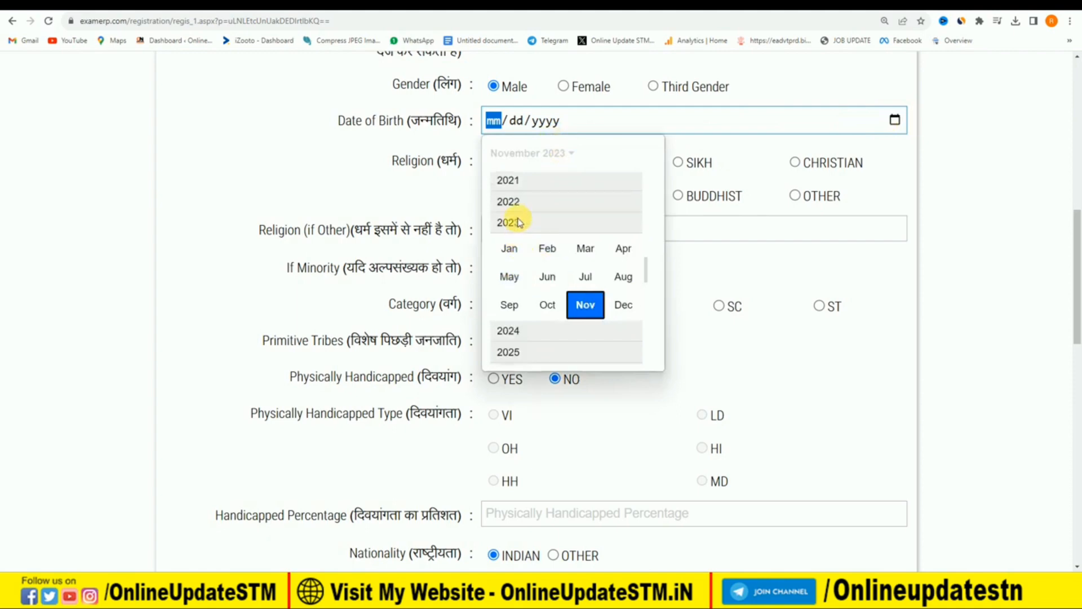
{"action": "scroll", "coordinate": [517, 217], "scroll_direction": "up", "scroll_amount": 10}
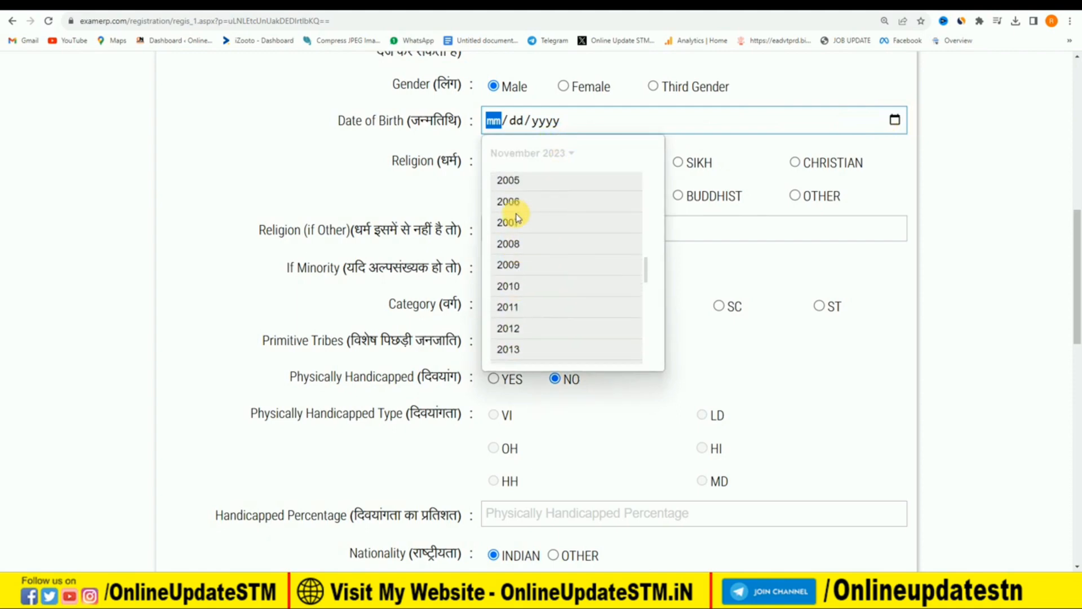
{"action": "scroll", "coordinate": [514, 210], "scroll_direction": "up", "scroll_amount": 1}
{"action": "left_click", "coordinate": [507, 189]}
{"action": "left_click", "coordinate": [509, 209]}
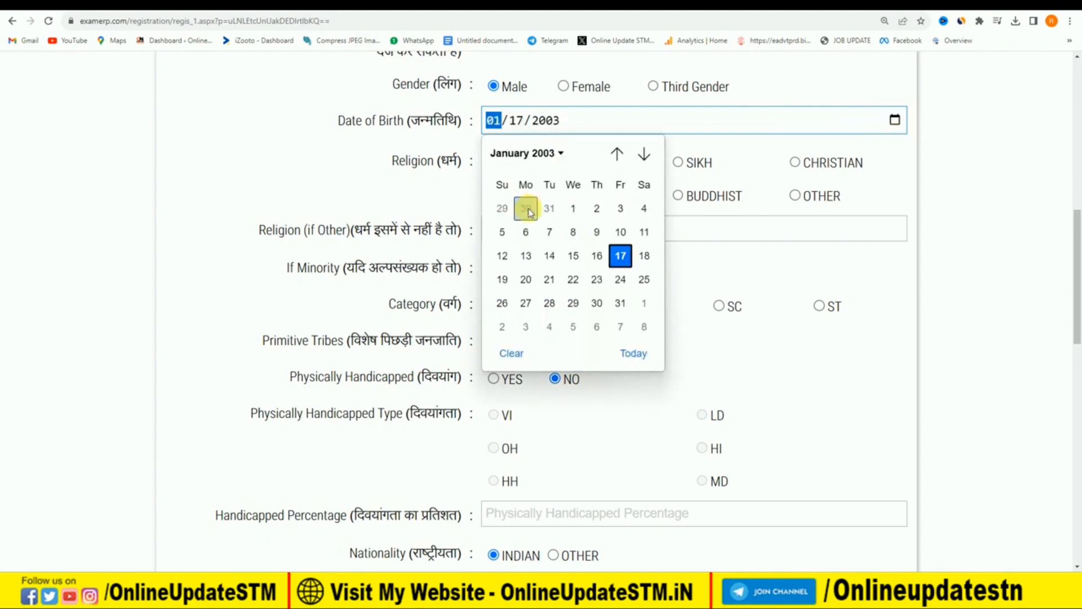
{"action": "left_click", "coordinate": [574, 208]}
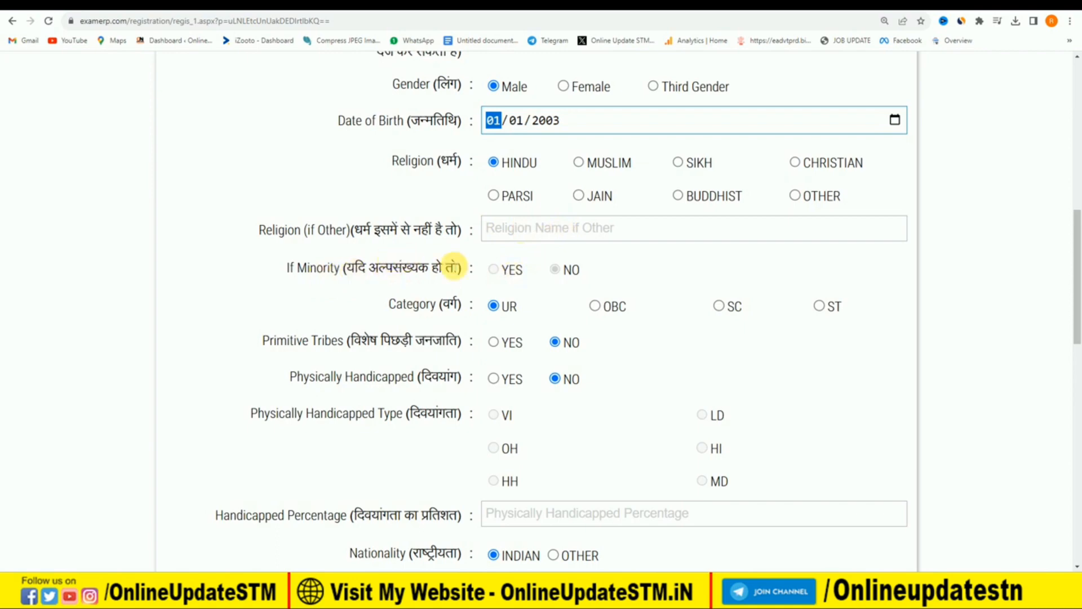
{"action": "scroll", "coordinate": [417, 260], "scroll_direction": "down", "scroll_amount": 2}
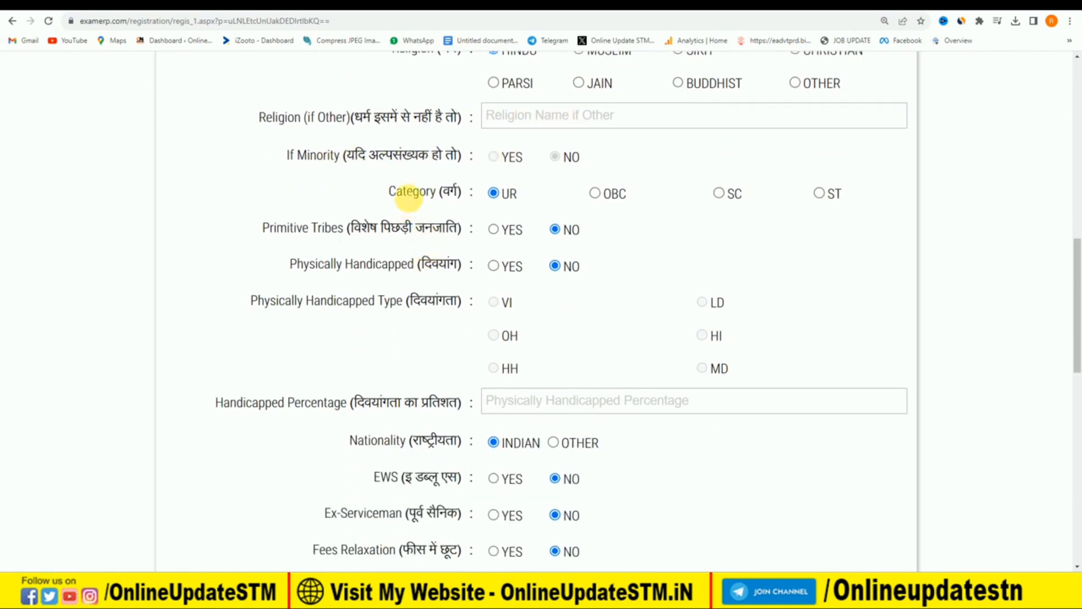
{"action": "left_click", "coordinate": [593, 193]}
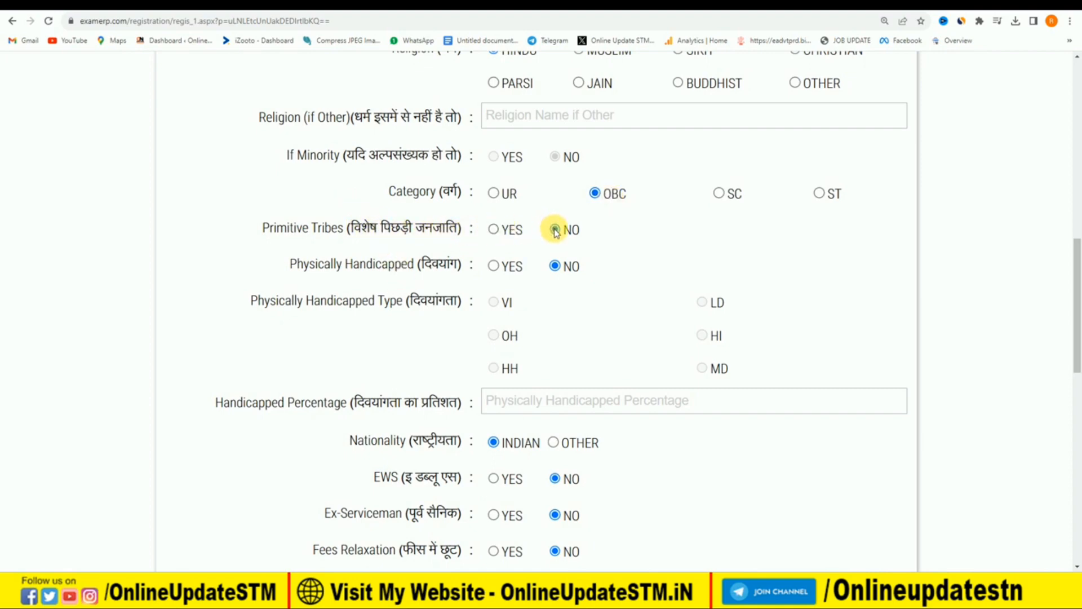
Try Physically Handicapped as YES with type OH, and return the option to NO
{"action": "left_click", "coordinate": [494, 267]}
{"action": "left_click", "coordinate": [494, 302]}
{"action": "left_click", "coordinate": [494, 335]}
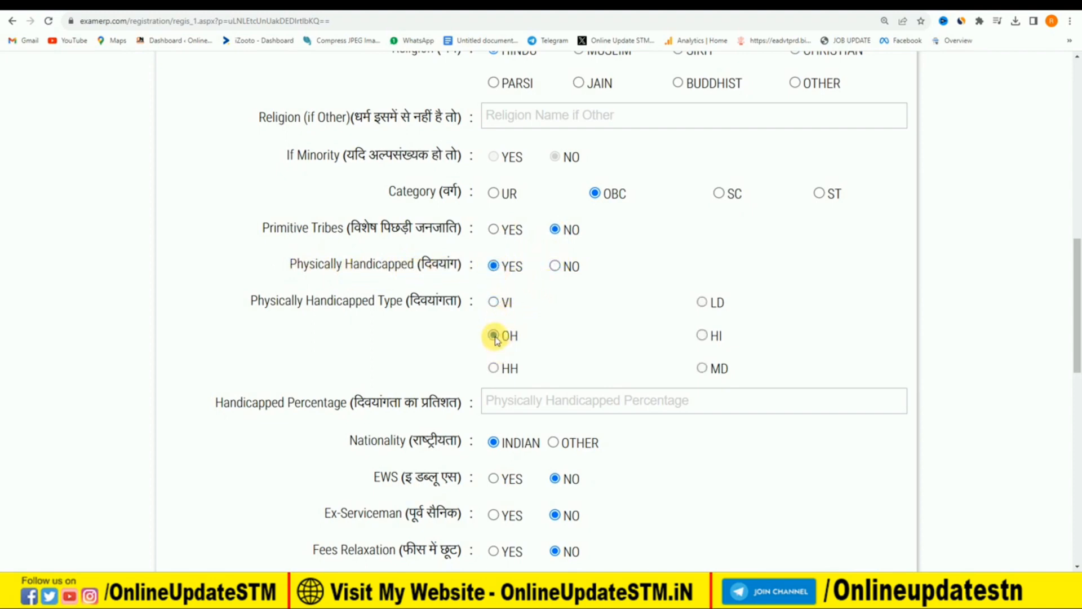
{"action": "left_click", "coordinate": [555, 266]}
Select NO for both EWS and Ex-Serviceman
{"action": "scroll", "coordinate": [665, 310], "scroll_direction": "down", "scroll_amount": 5}
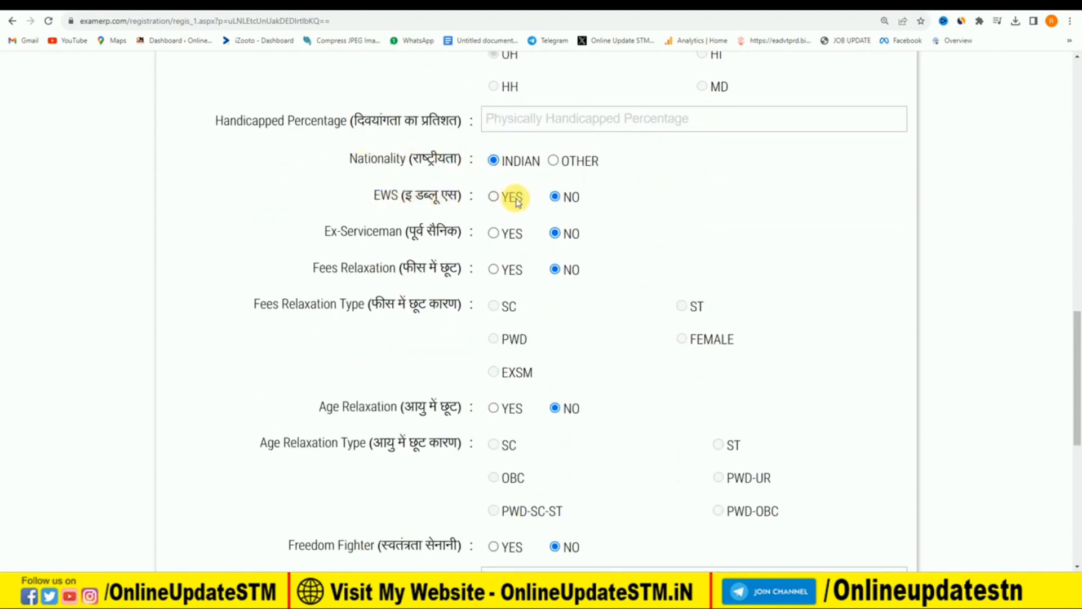
{"action": "left_click", "coordinate": [556, 196]}
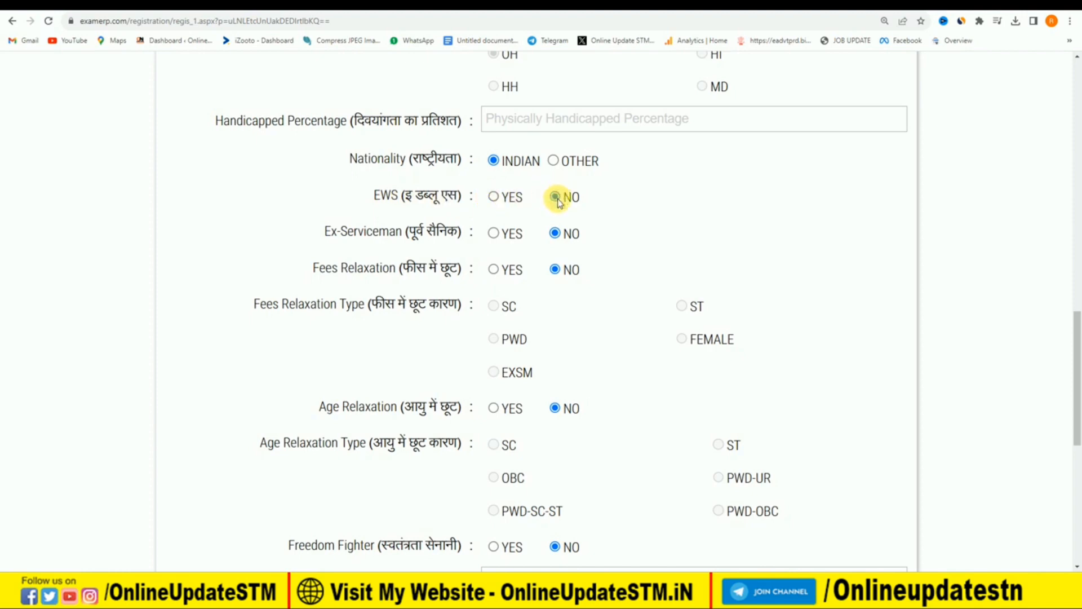
{"action": "left_click", "coordinate": [554, 234]}
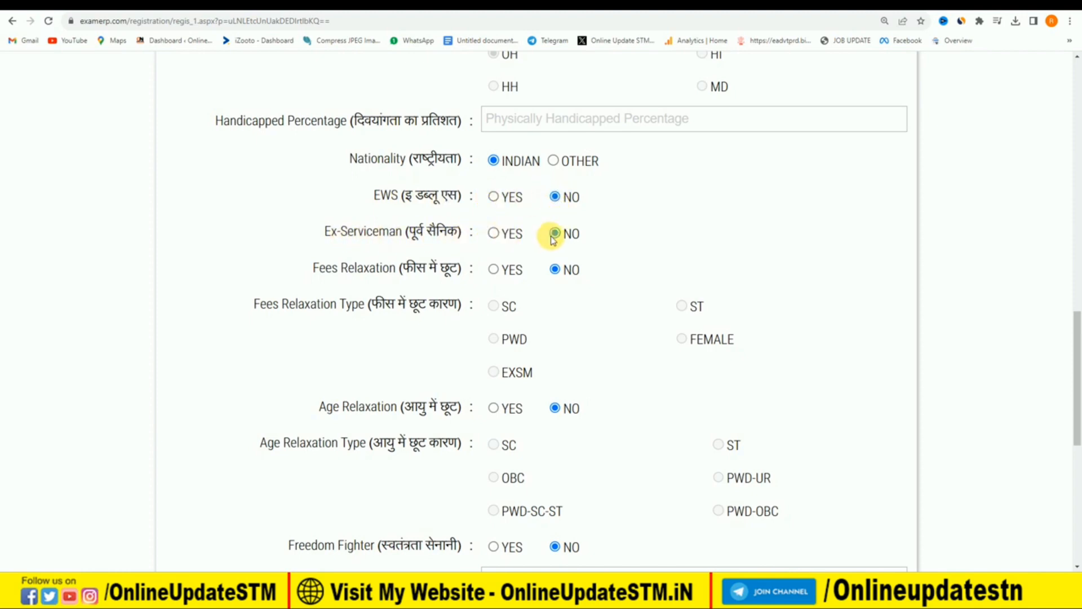
Try YES for Fees Relaxation with type SC, Age Relaxation and Freedom Fighter, and return each option to NO
{"action": "scroll", "coordinate": [562, 247], "scroll_direction": "down", "scroll_amount": 1}
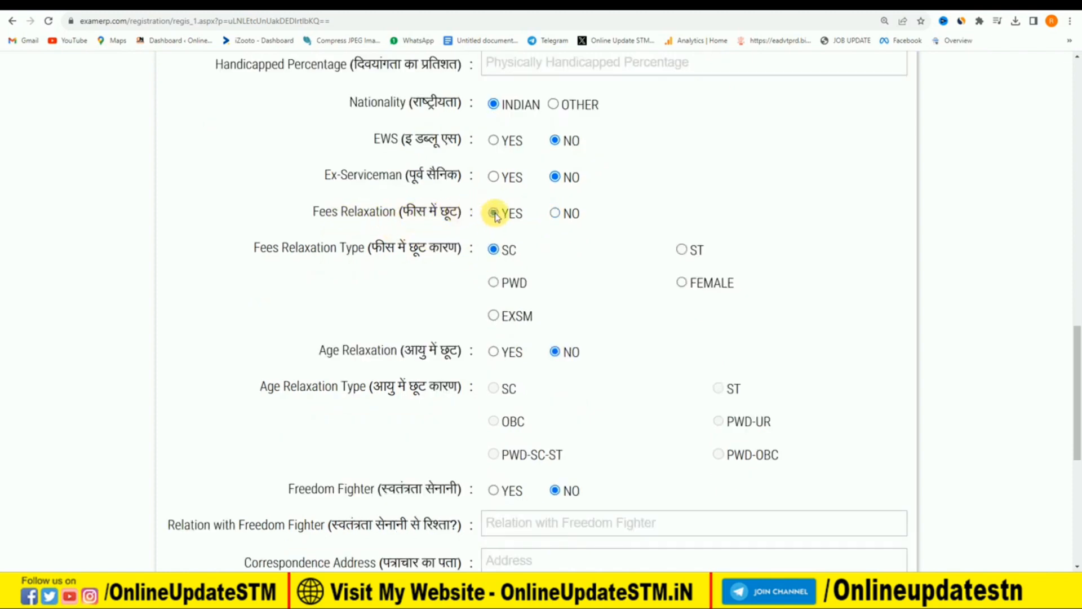
{"action": "left_click", "coordinate": [493, 249]}
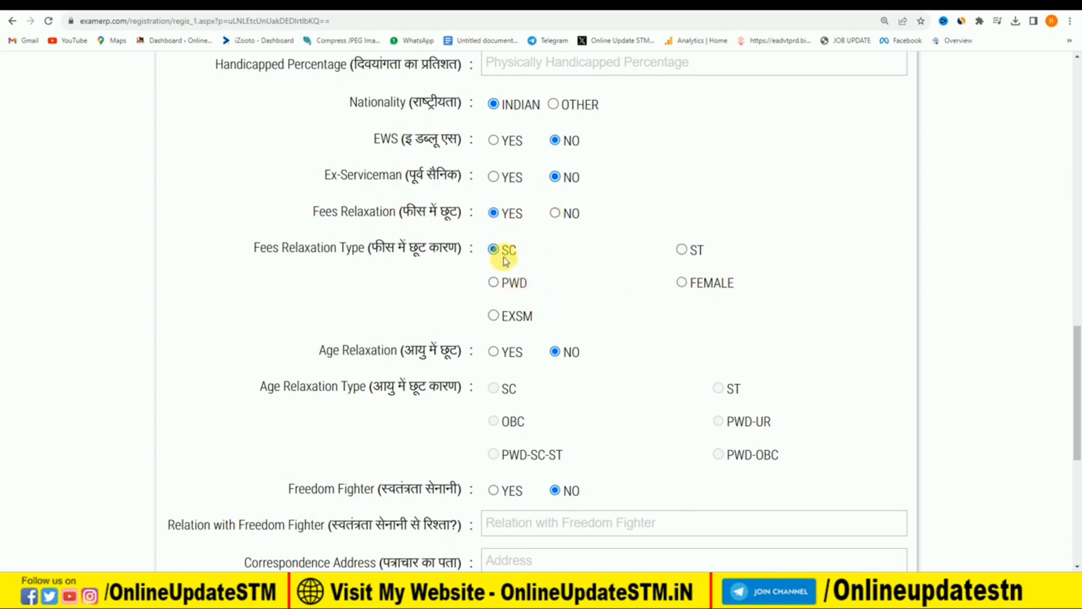
{"action": "left_click", "coordinate": [555, 214]}
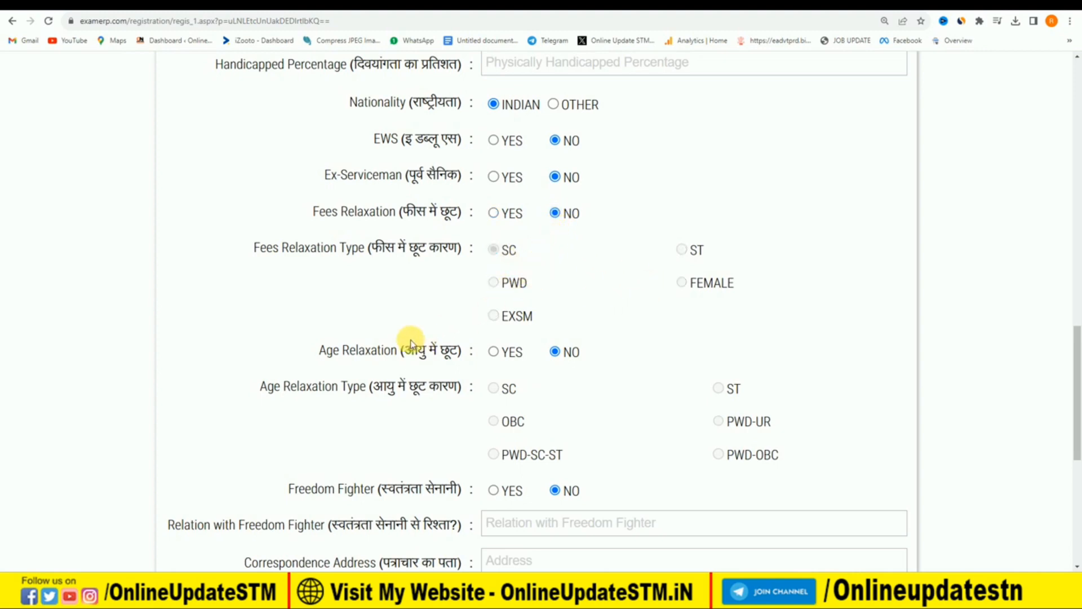
{"action": "left_click", "coordinate": [494, 352]}
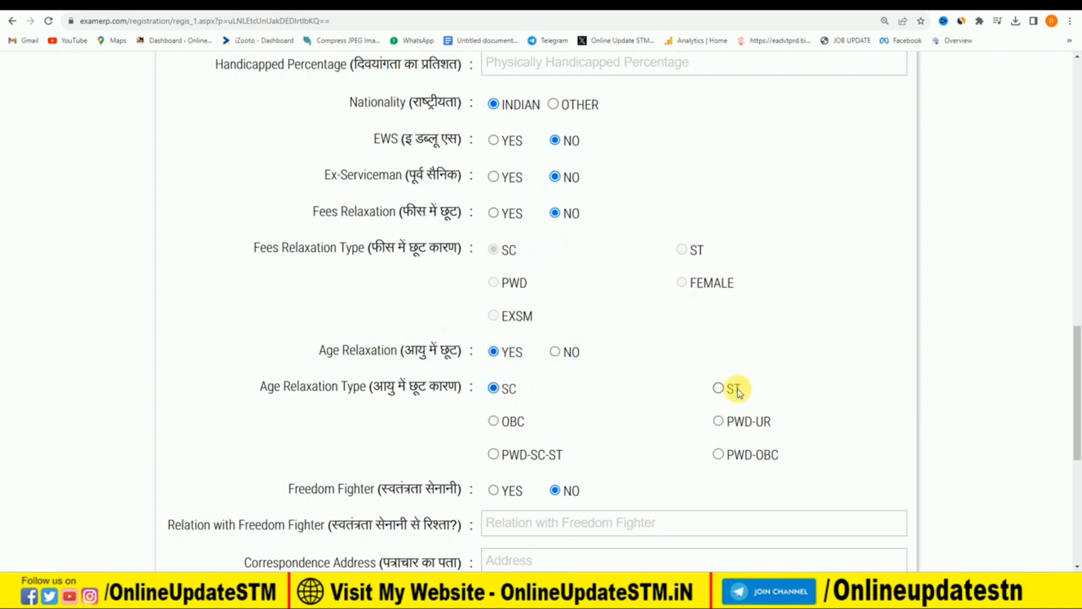
{"action": "left_click", "coordinate": [555, 352]}
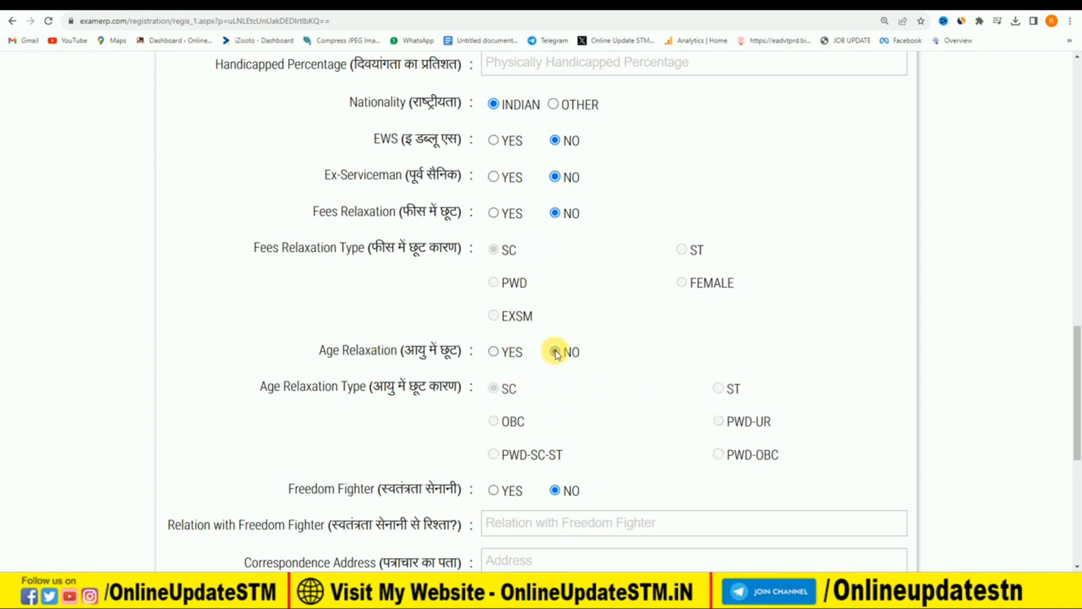
{"action": "scroll", "coordinate": [579, 348], "scroll_direction": "down", "scroll_amount": 2}
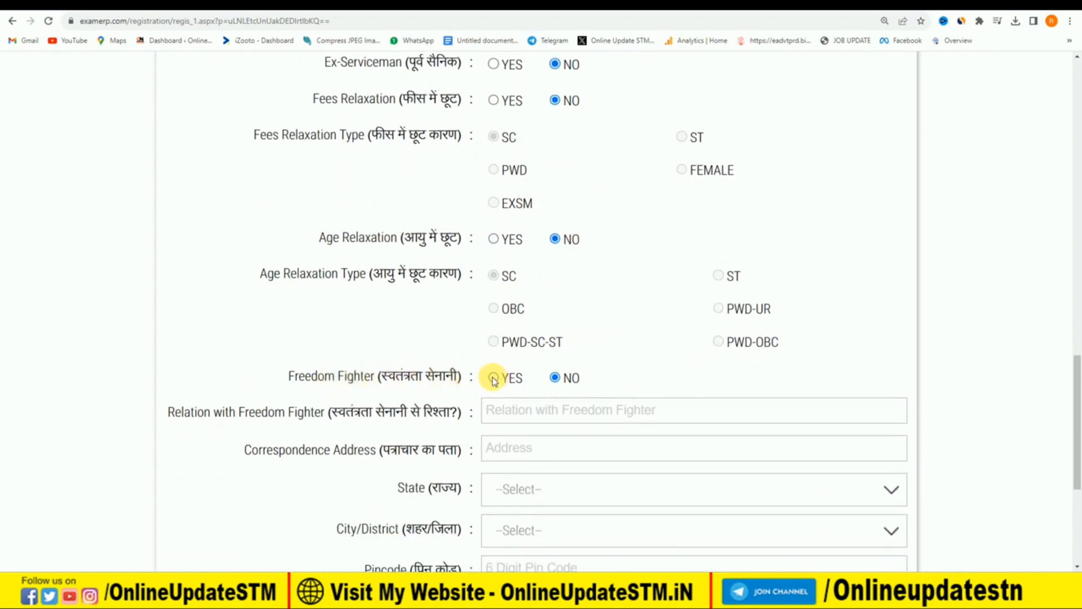
{"action": "scroll", "coordinate": [624, 346], "scroll_direction": "down", "scroll_amount": 2}
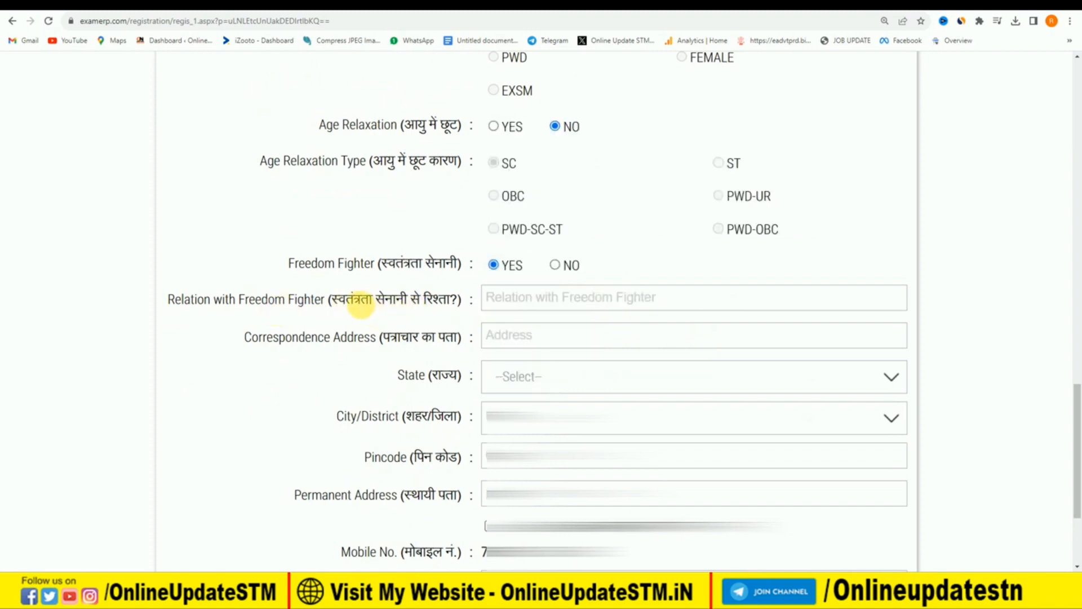
{"action": "left_click", "coordinate": [556, 265]}
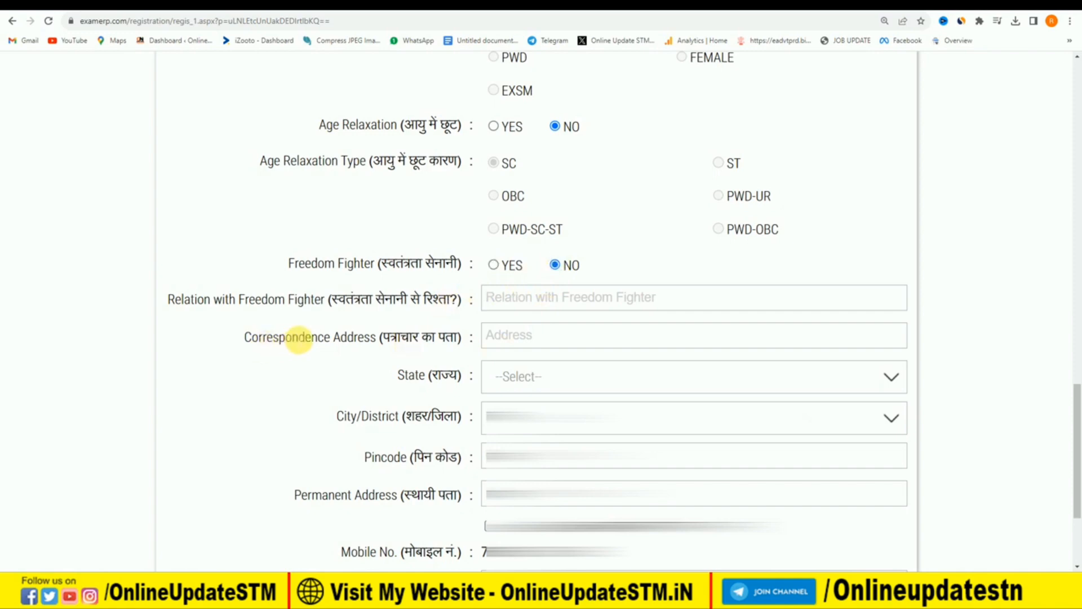
Fill in the correspondence address, choosing BIHAR as the state and SITAMARHI as the city/district
{"action": "left_click", "coordinate": [506, 341]}
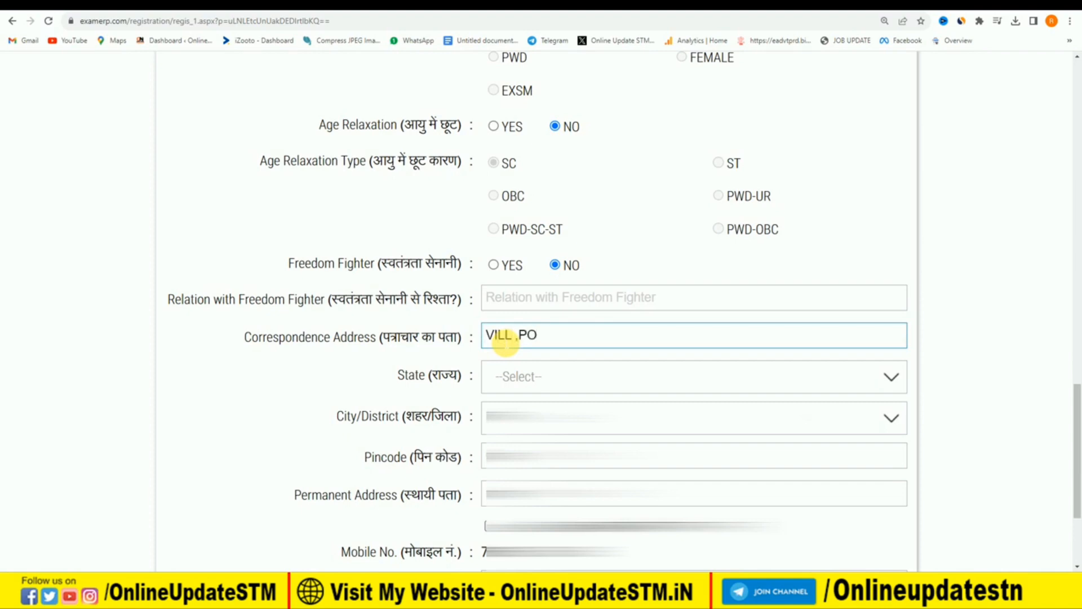
{"action": "type", "text": "VILL ,PO ,PS"}
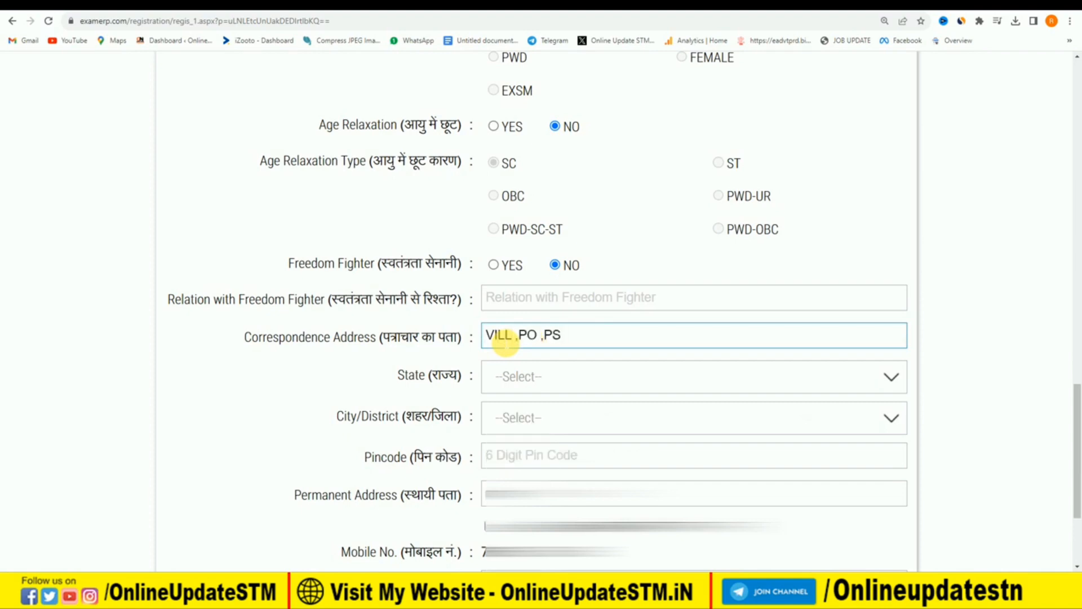
{"action": "left_click", "coordinate": [679, 383]}
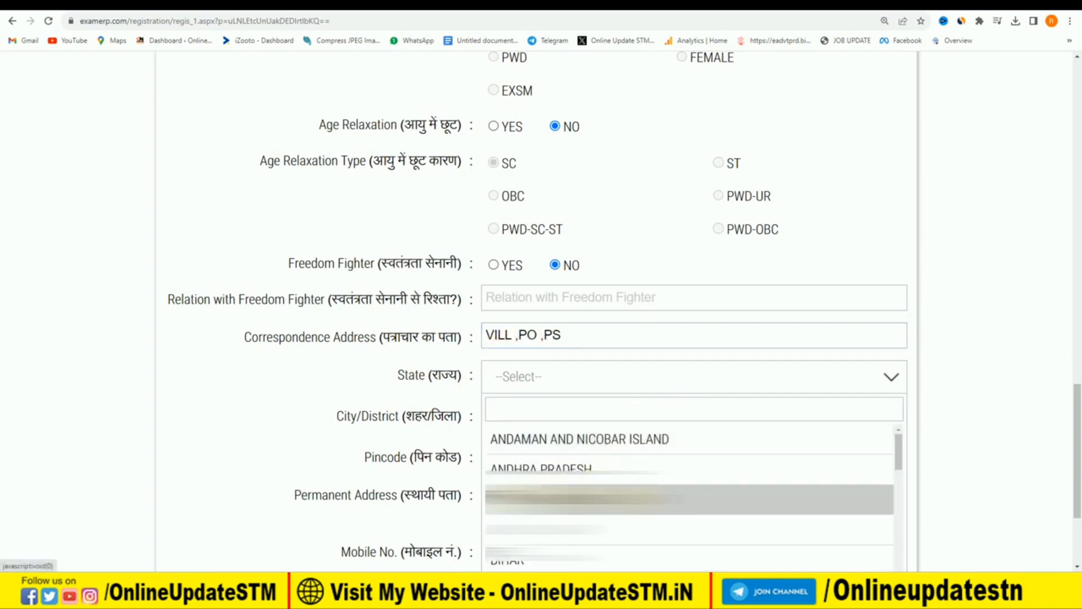
{"action": "left_click", "coordinate": [550, 562]}
{"action": "left_click", "coordinate": [609, 417]}
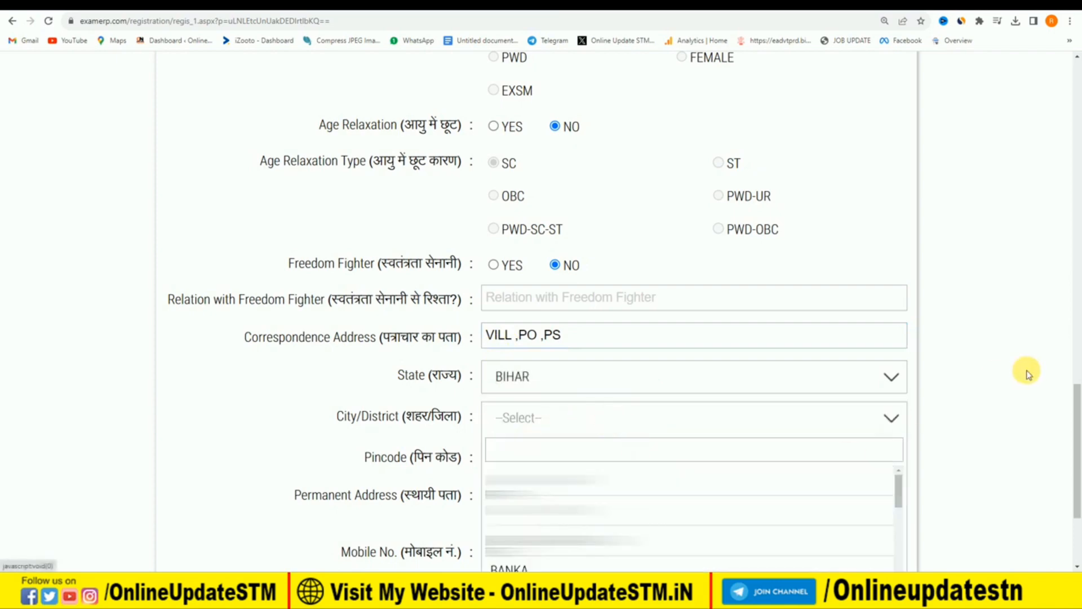
{"action": "scroll", "coordinate": [1026, 369], "scroll_direction": "down", "scroll_amount": 3}
{"action": "scroll", "coordinate": [719, 367], "scroll_direction": "down", "scroll_amount": 10}
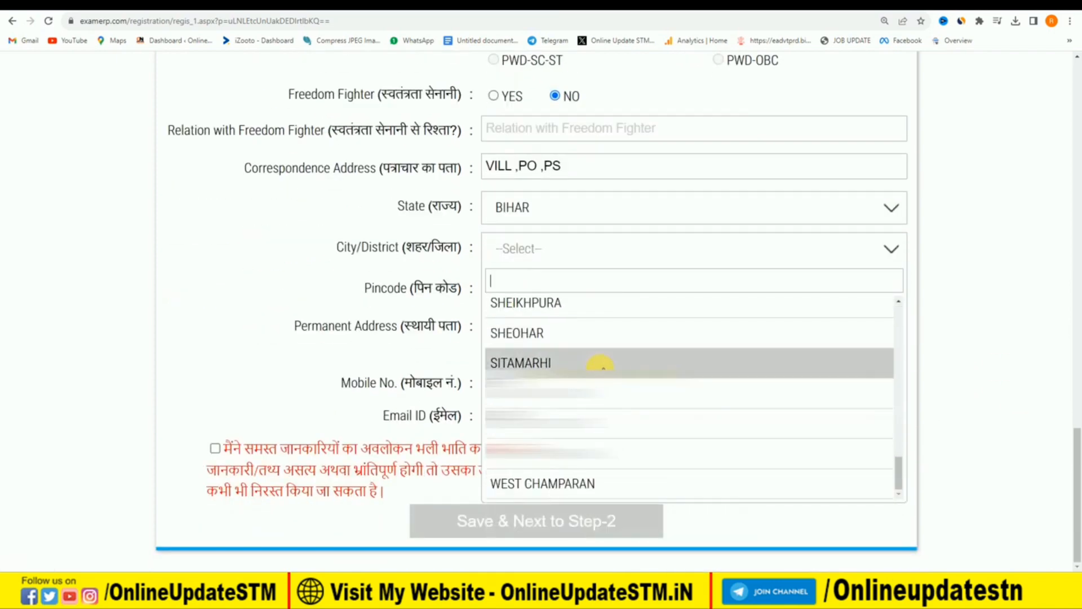
{"action": "left_click", "coordinate": [597, 363]}
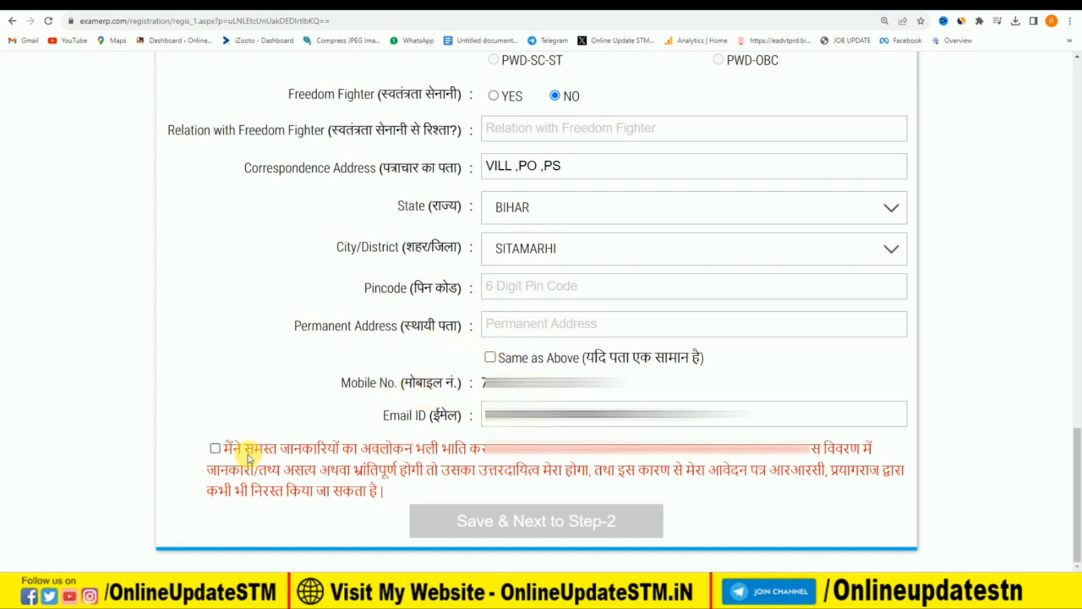
Accept the applicant declaration and save the basic details to continue to Step-2
{"action": "left_click", "coordinate": [214, 450]}
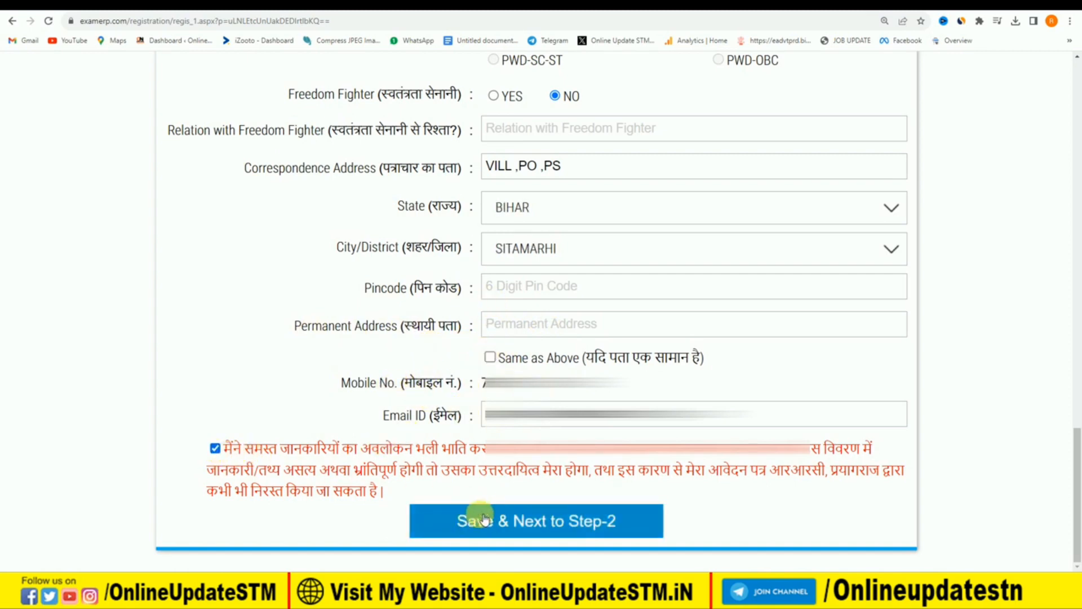
{"action": "left_click", "coordinate": [536, 519]}
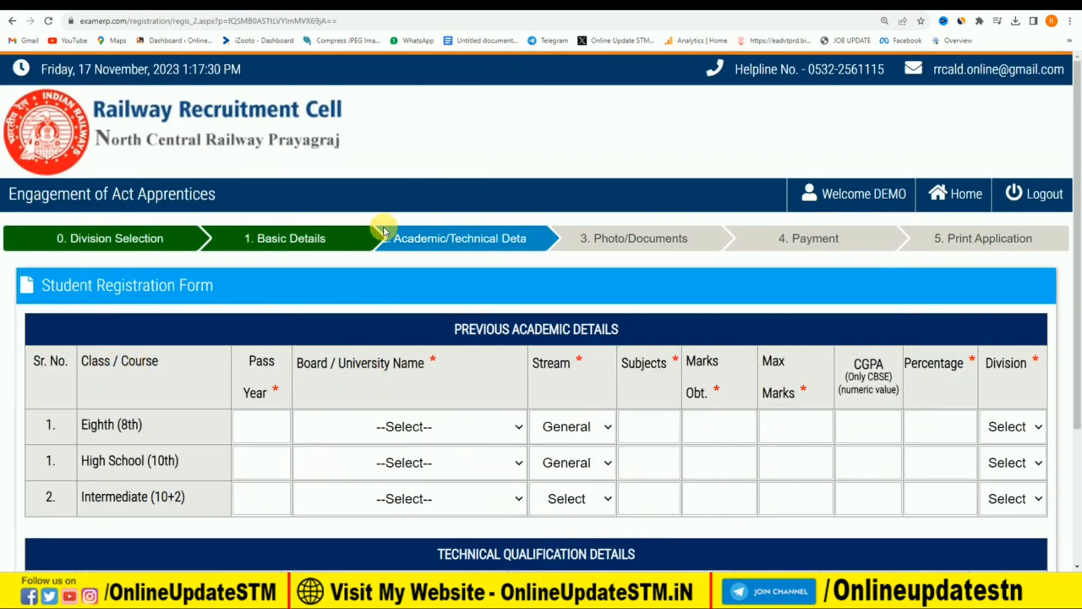
Enter the High School (10th) passing year 2016, with Bihar School Examination Board, Patna as the board and General as the stream
{"action": "scroll", "coordinate": [313, 336], "scroll_direction": "down", "scroll_amount": 1}
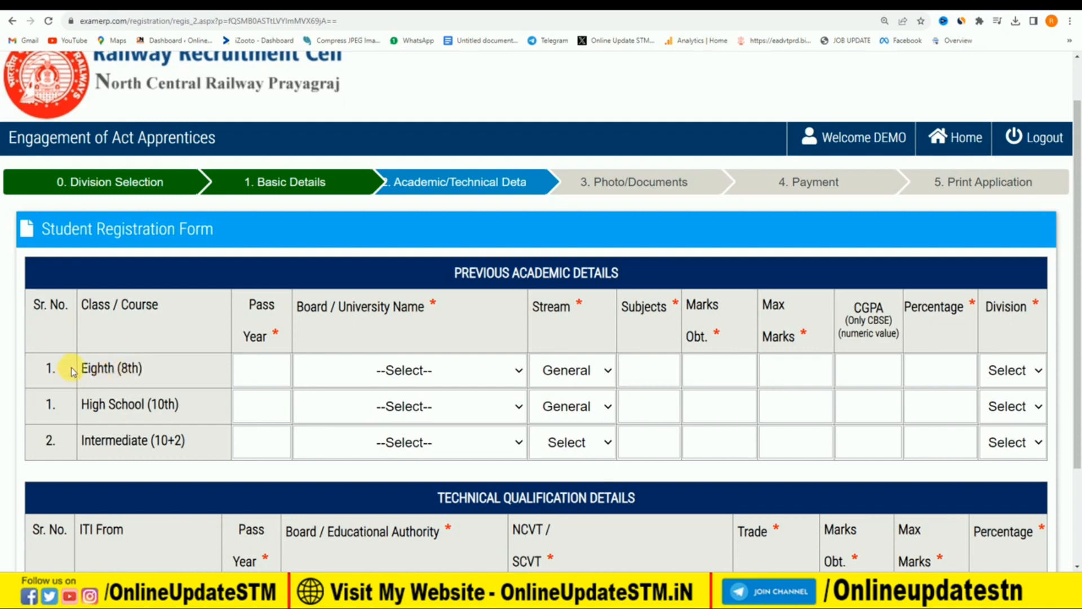
{"action": "left_click_drag", "start_coordinate": [79, 367], "coordinate": [133, 368]}
{"action": "left_click", "coordinate": [167, 372]}
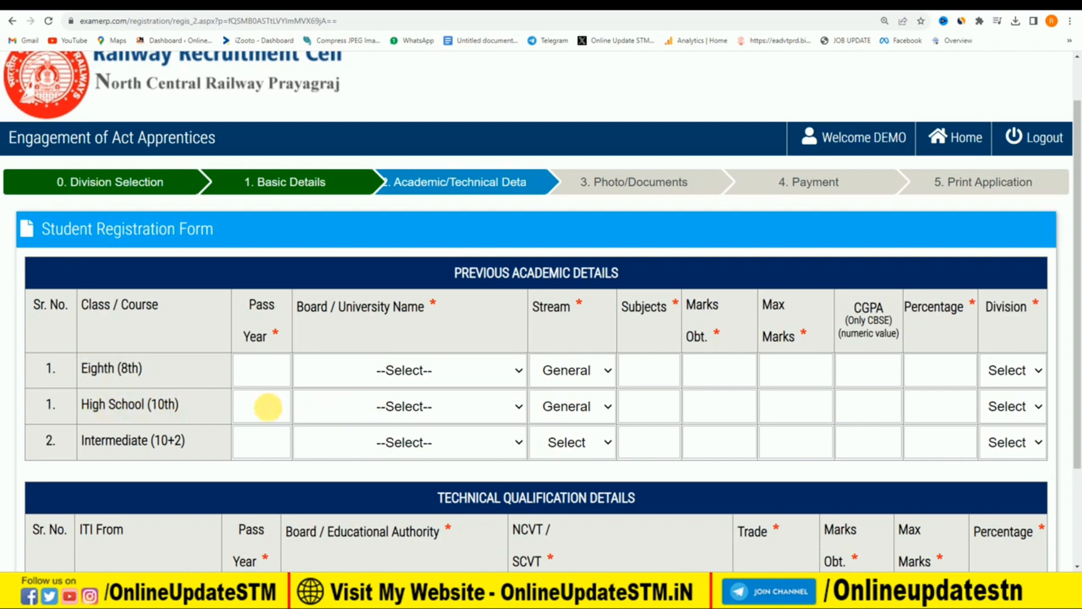
{"action": "left_click", "coordinate": [269, 407]}
{"action": "left_click", "coordinate": [454, 405]}
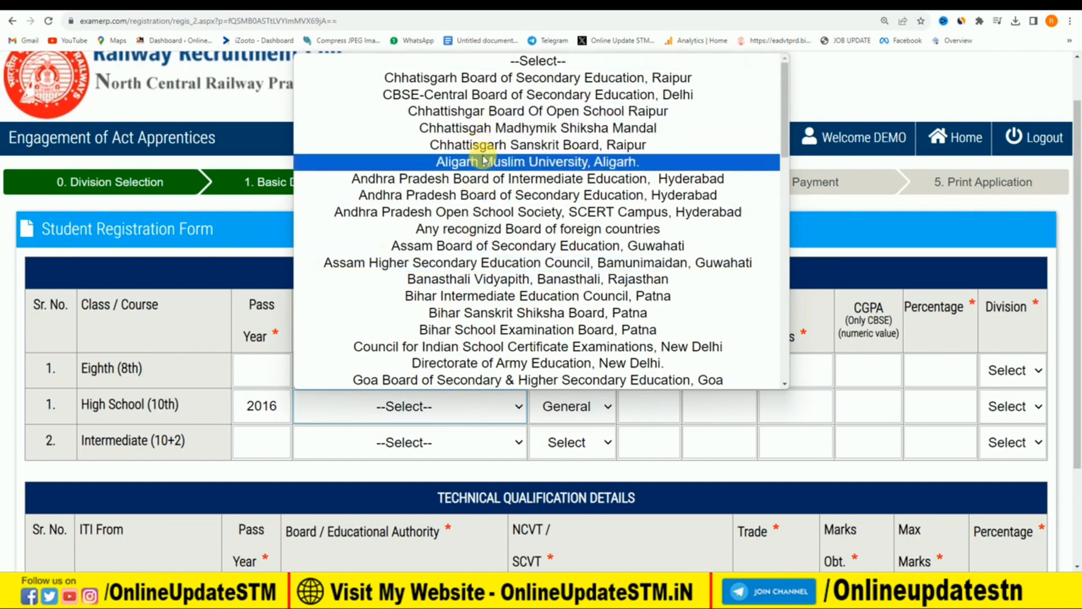
{"action": "scroll", "coordinate": [494, 226], "scroll_direction": "down", "scroll_amount": 2}
{"action": "left_click", "coordinate": [499, 217]}
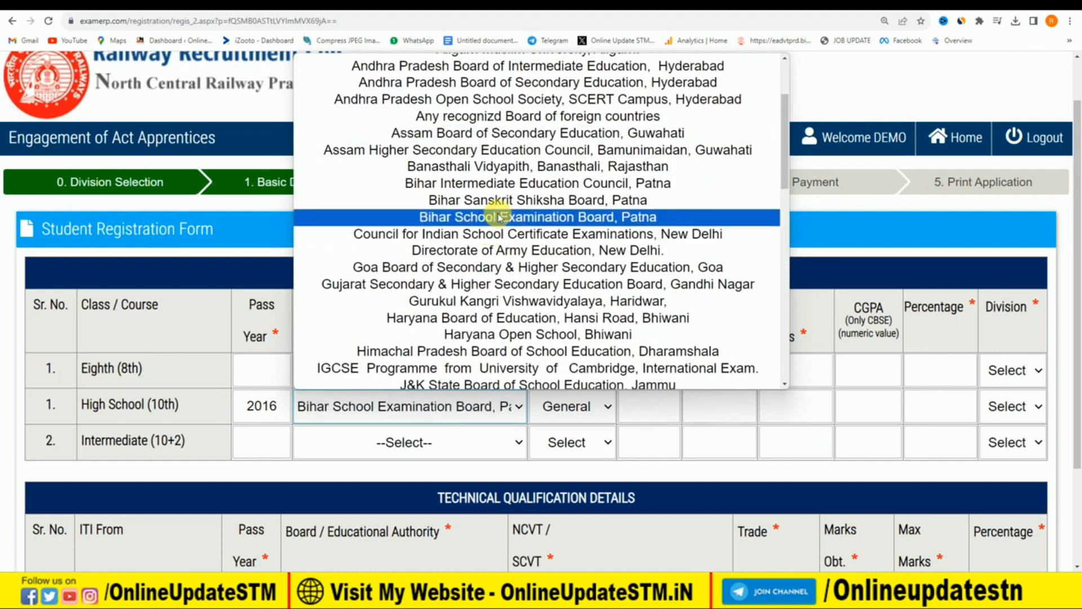
{"action": "left_click", "coordinate": [587, 407]}
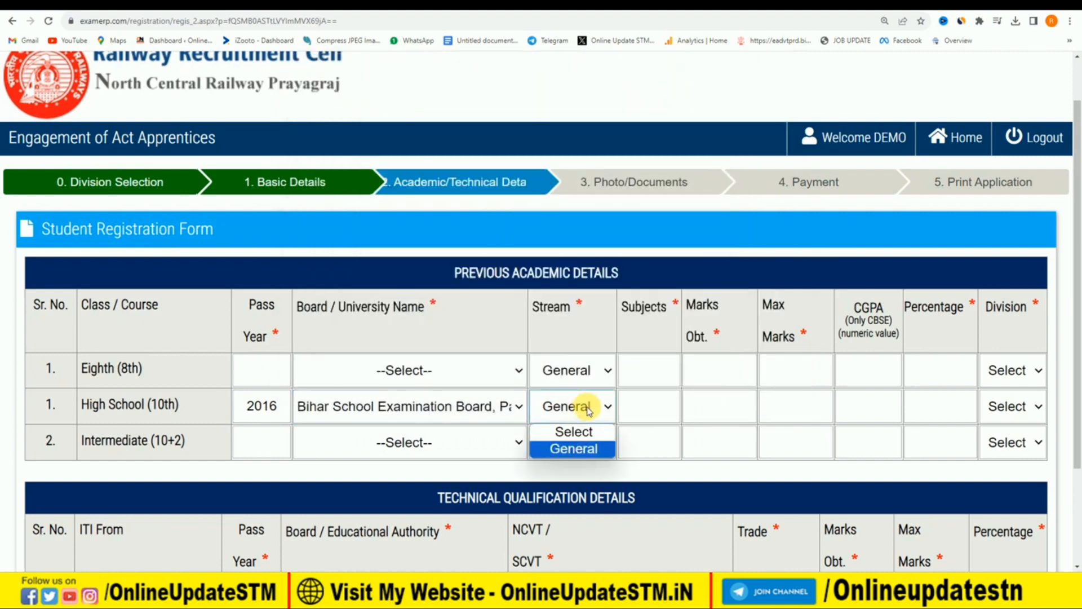
{"action": "left_click", "coordinate": [573, 448]}
Enter 350 marks obtained out of 500 maximum marks for High School (10th) and choose First as the division
{"action": "left_click", "coordinate": [652, 402]}
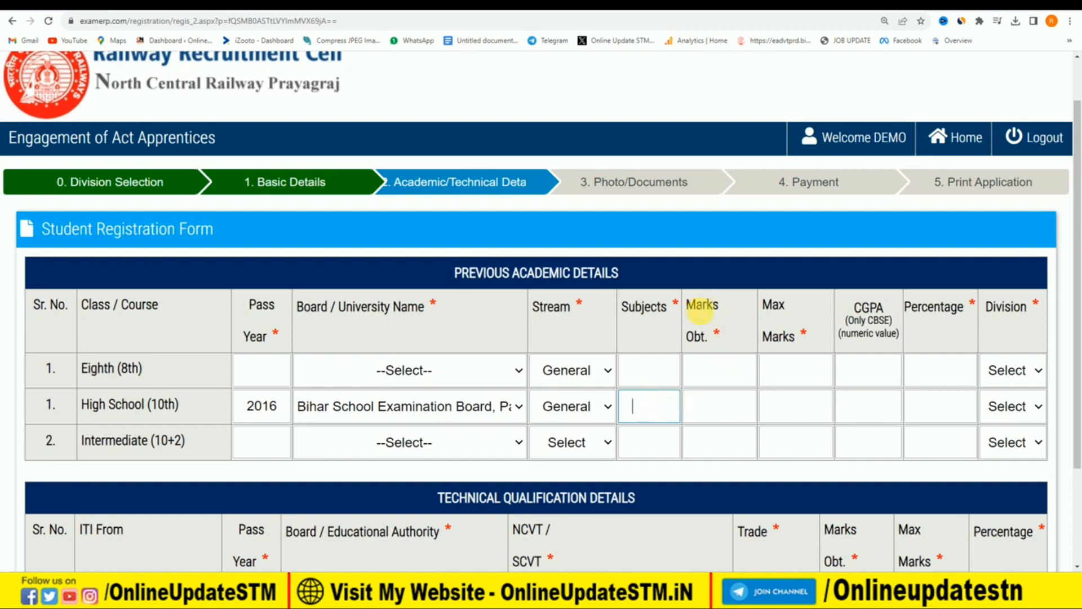
{"action": "left_click", "coordinate": [713, 414]}
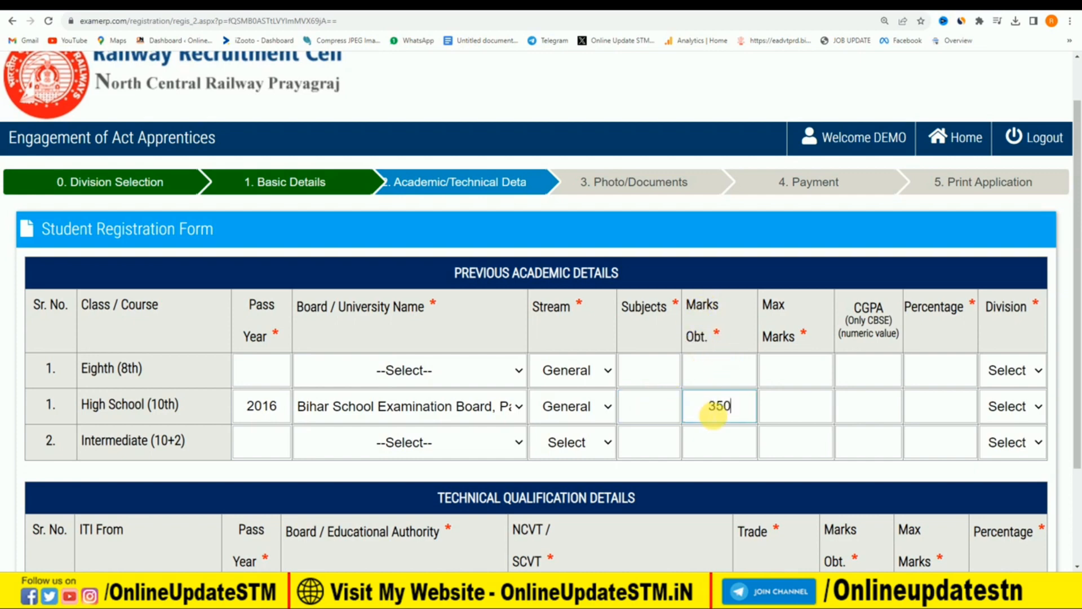
{"action": "left_click", "coordinate": [815, 401]}
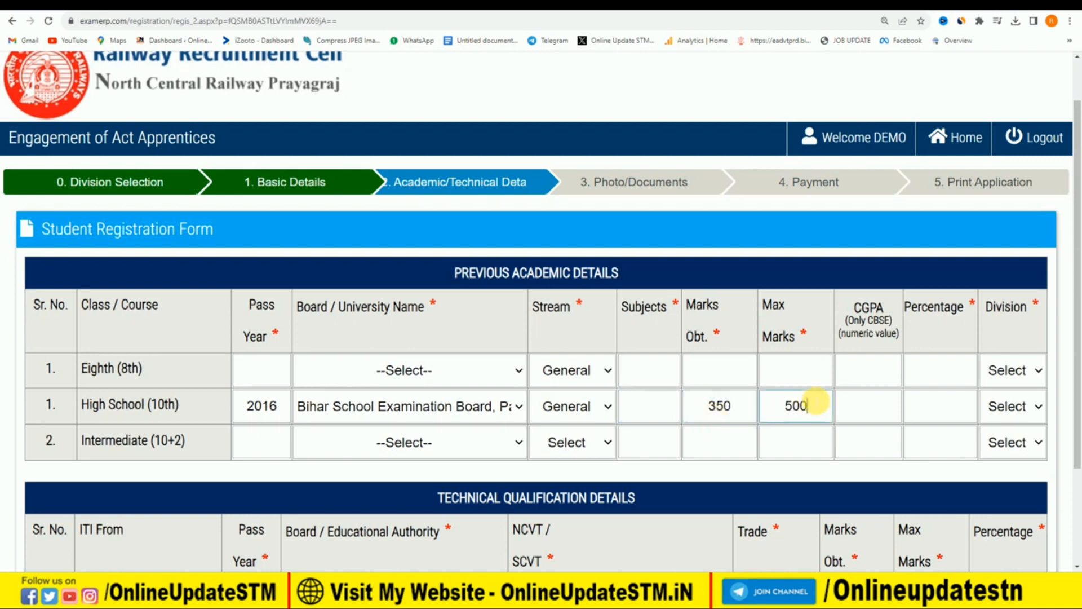
{"action": "left_click", "coordinate": [882, 406]}
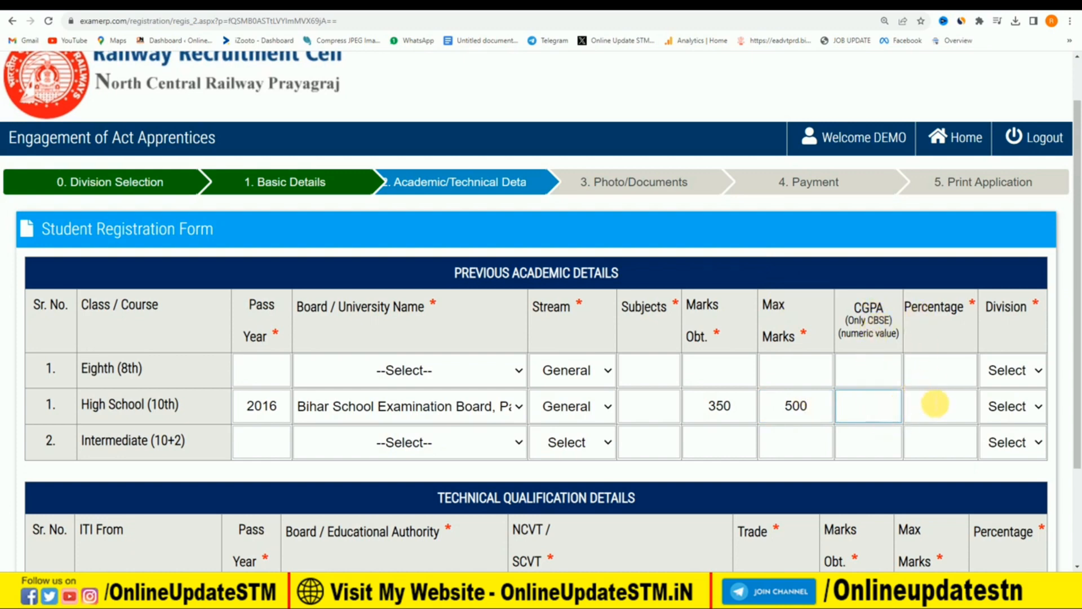
{"action": "left_click", "coordinate": [934, 405]}
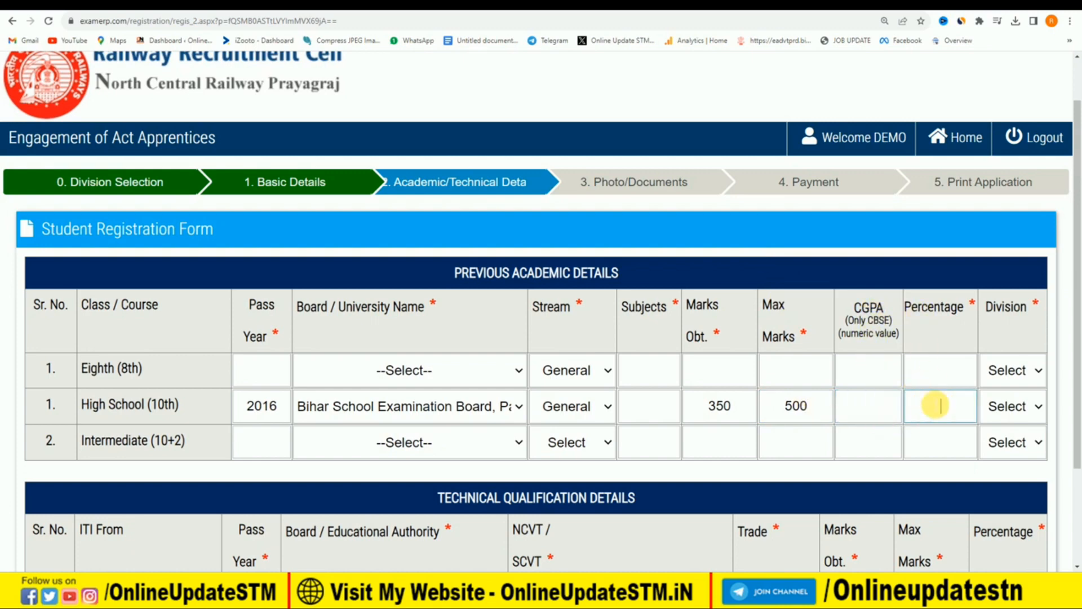
{"action": "left_click", "coordinate": [1026, 406]}
{"action": "left_click", "coordinate": [1022, 447]}
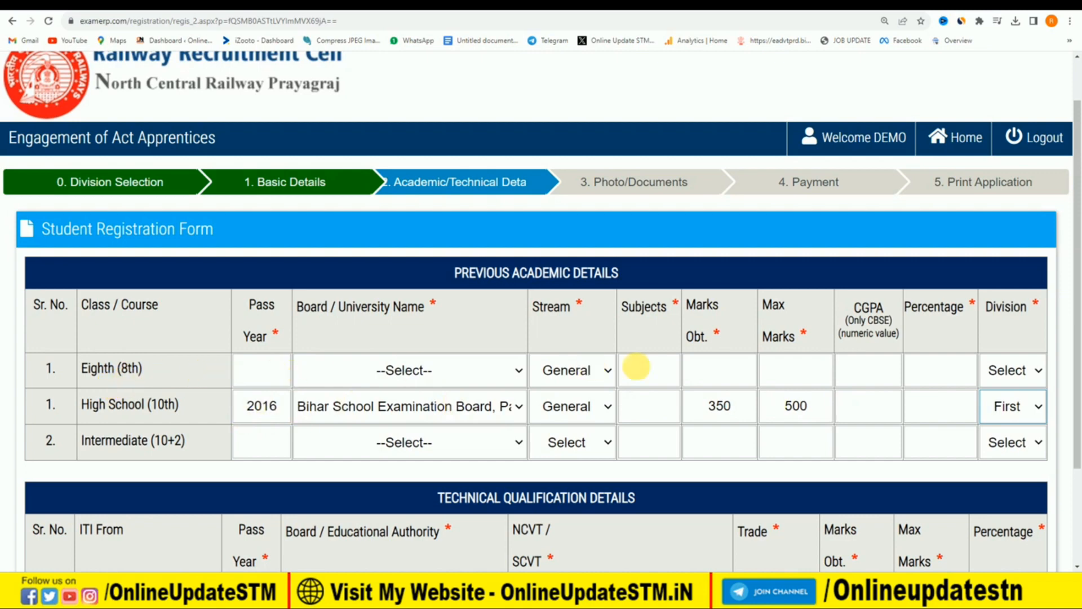
Enter ITI as the technical qualification's institute with NCVT certification, and save the academic details to continue to Step-3
{"action": "scroll", "coordinate": [217, 444], "scroll_direction": "down", "scroll_amount": 2}
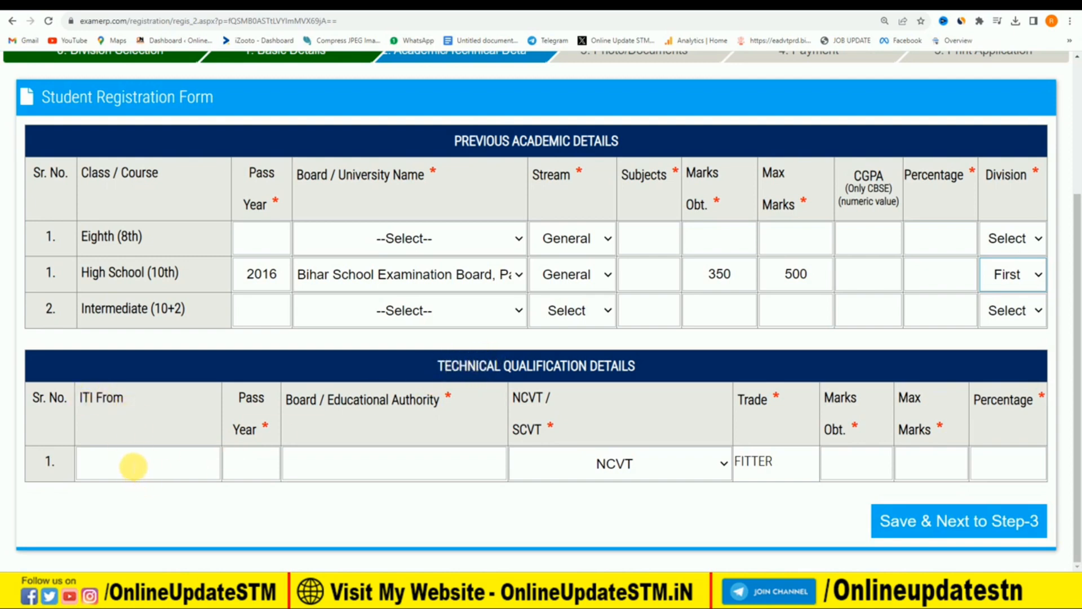
{"action": "left_click", "coordinate": [133, 466]}
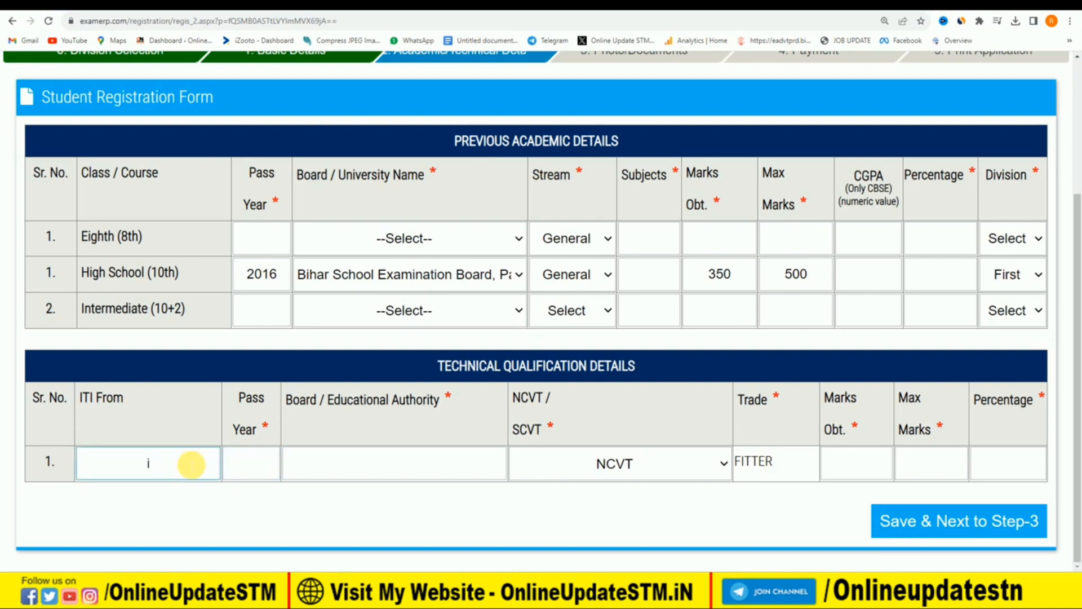
{"action": "key", "text": "Tab"}
{"action": "key", "text": "Tab"}
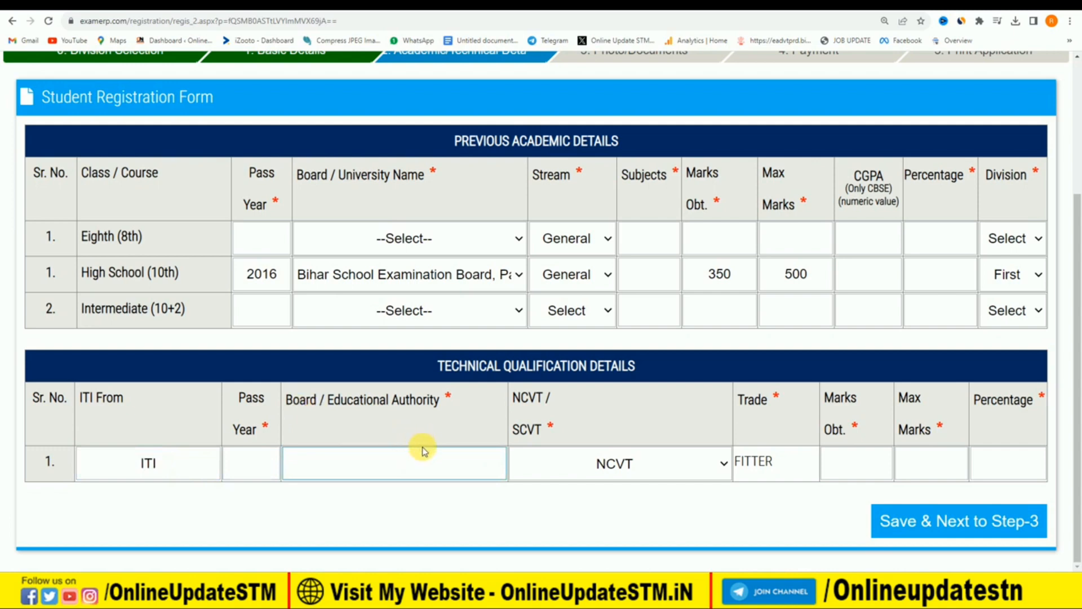
{"action": "left_click", "coordinate": [647, 475]}
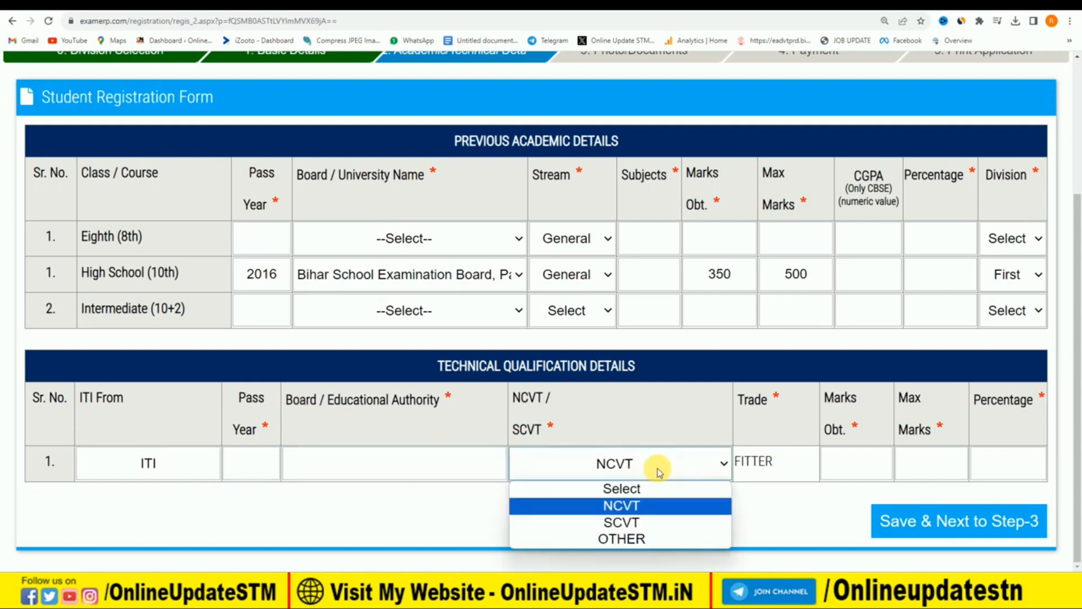
{"action": "left_click", "coordinate": [656, 505]}
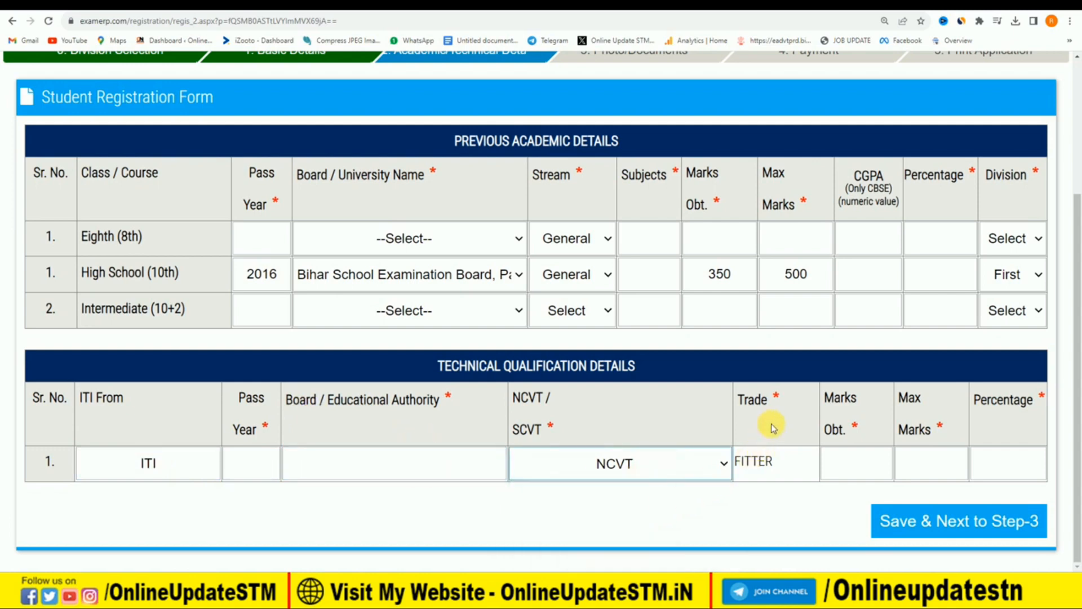
{"action": "left_click", "coordinate": [943, 522]}
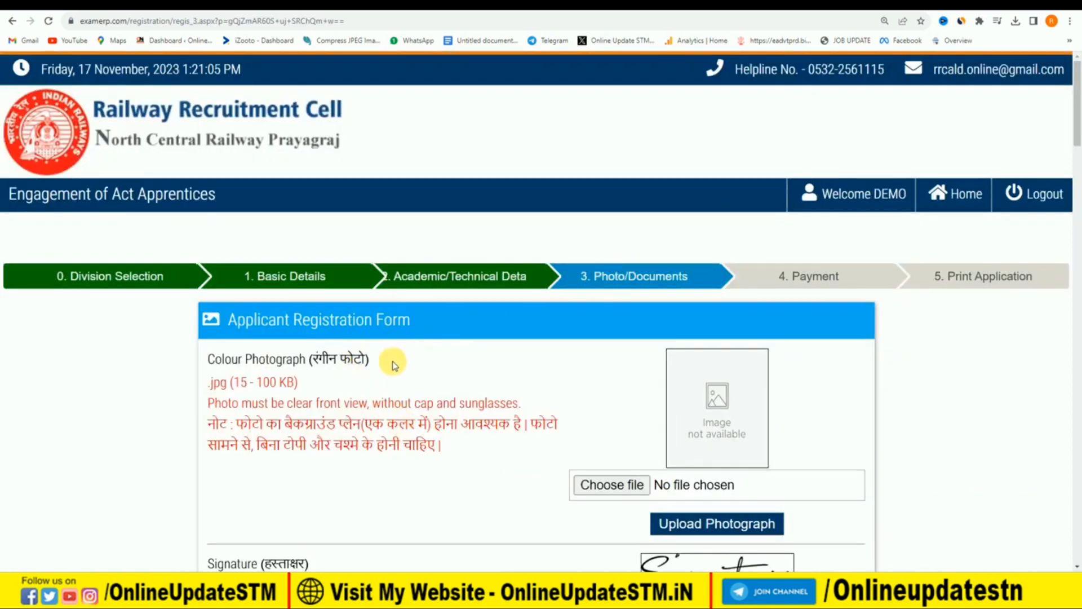
Review the format and size requirements for the photograph, signature, marksheets and certificates in the Photo/Documents section
{"action": "scroll", "coordinate": [257, 325], "scroll_direction": "down", "scroll_amount": 1}
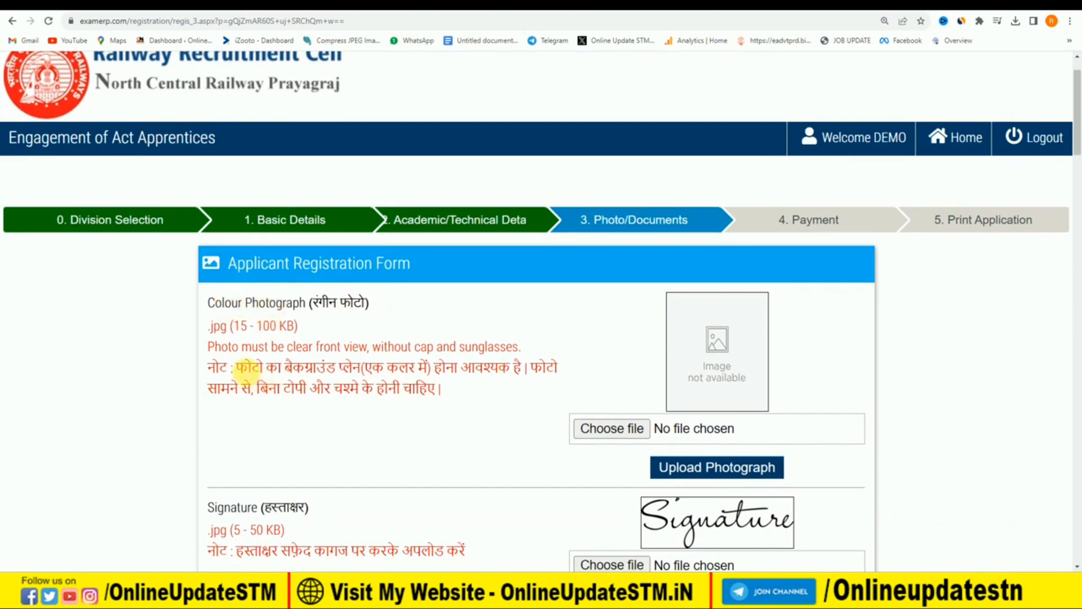
{"action": "left_click_drag", "start_coordinate": [239, 367], "coordinate": [448, 393]}
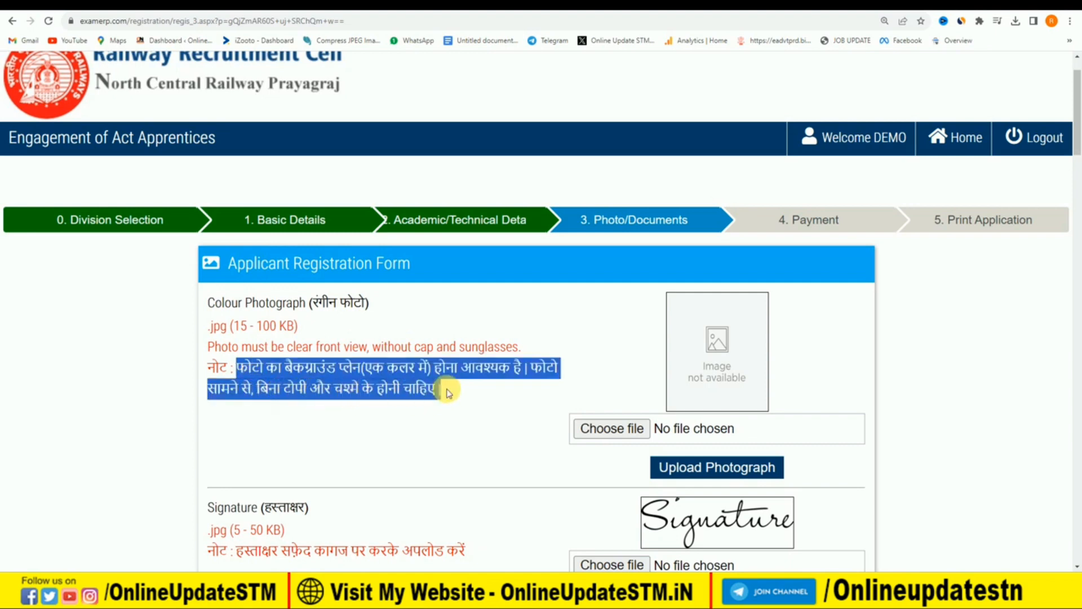
{"action": "left_click", "coordinate": [530, 356]}
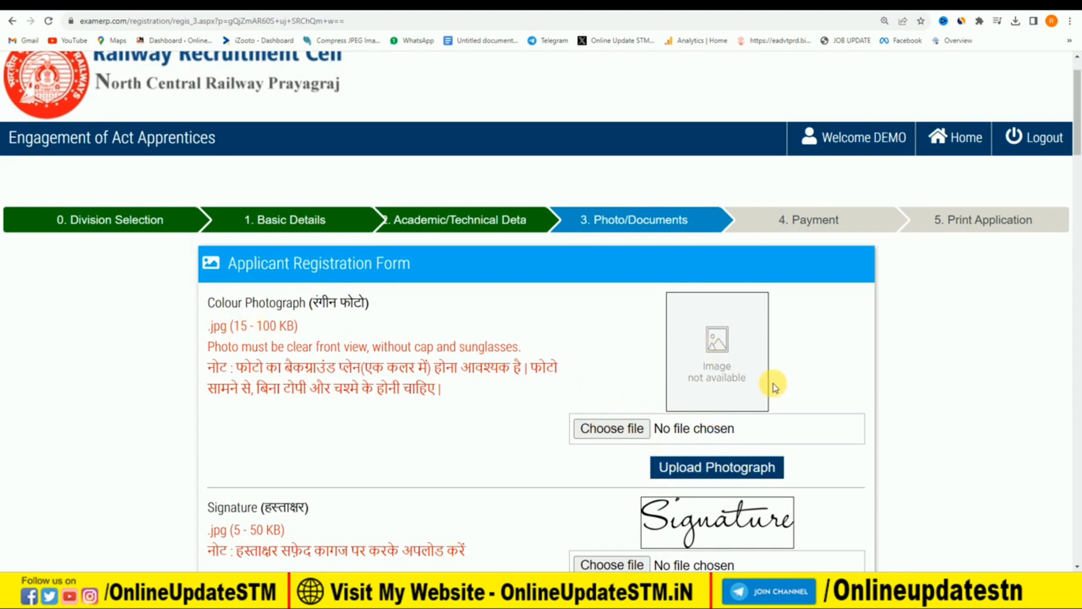
{"action": "scroll", "coordinate": [580, 404], "scroll_direction": "down", "scroll_amount": 3}
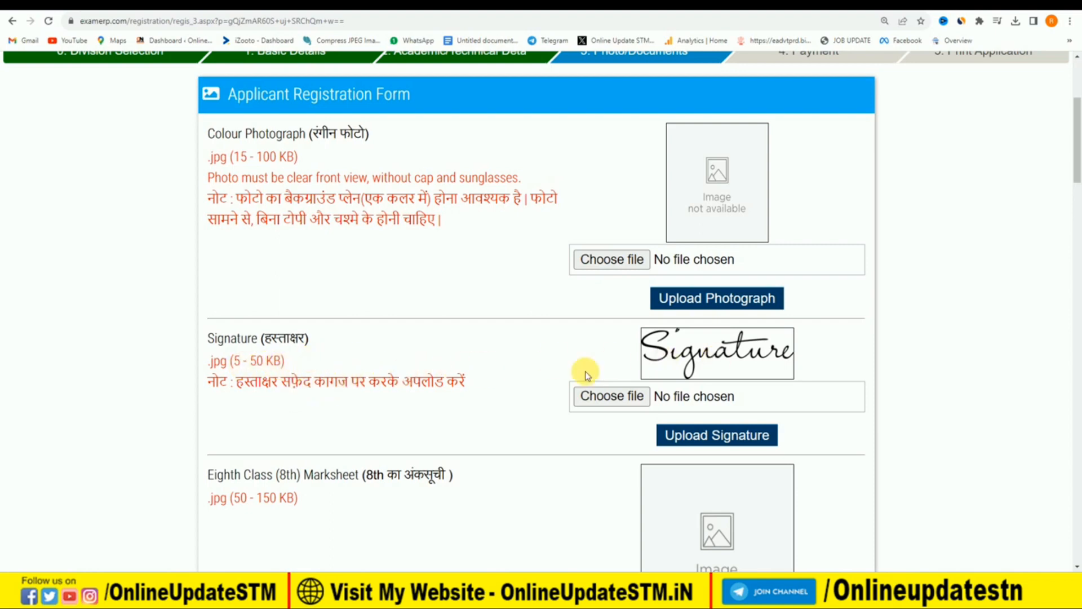
{"action": "scroll", "coordinate": [314, 411], "scroll_direction": "down", "scroll_amount": 3}
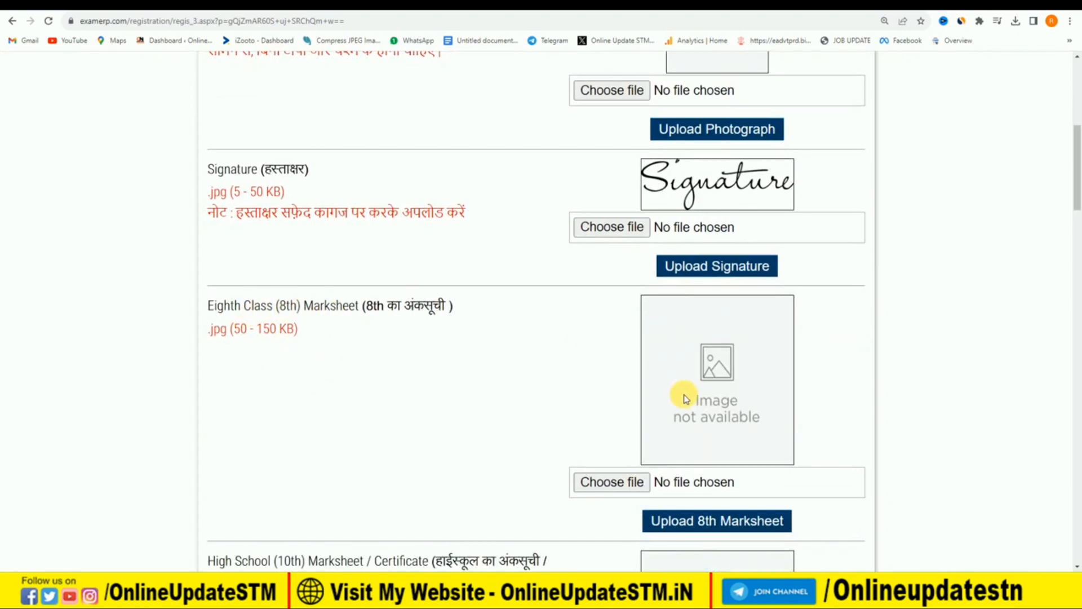
{"action": "scroll", "coordinate": [436, 375], "scroll_direction": "down", "scroll_amount": 3}
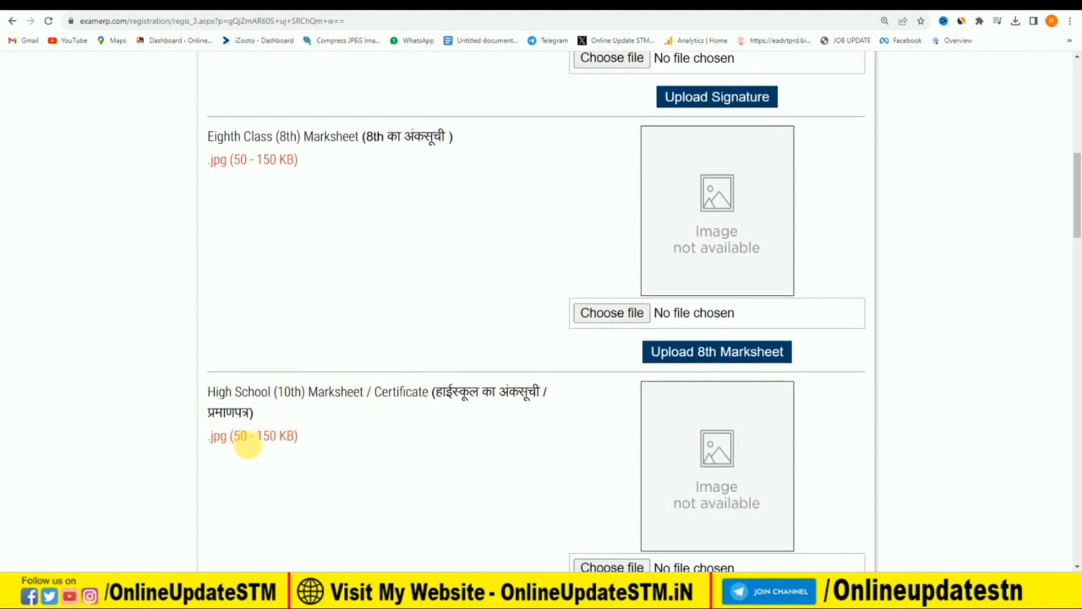
{"action": "scroll", "coordinate": [363, 411], "scroll_direction": "down", "scroll_amount": 5}
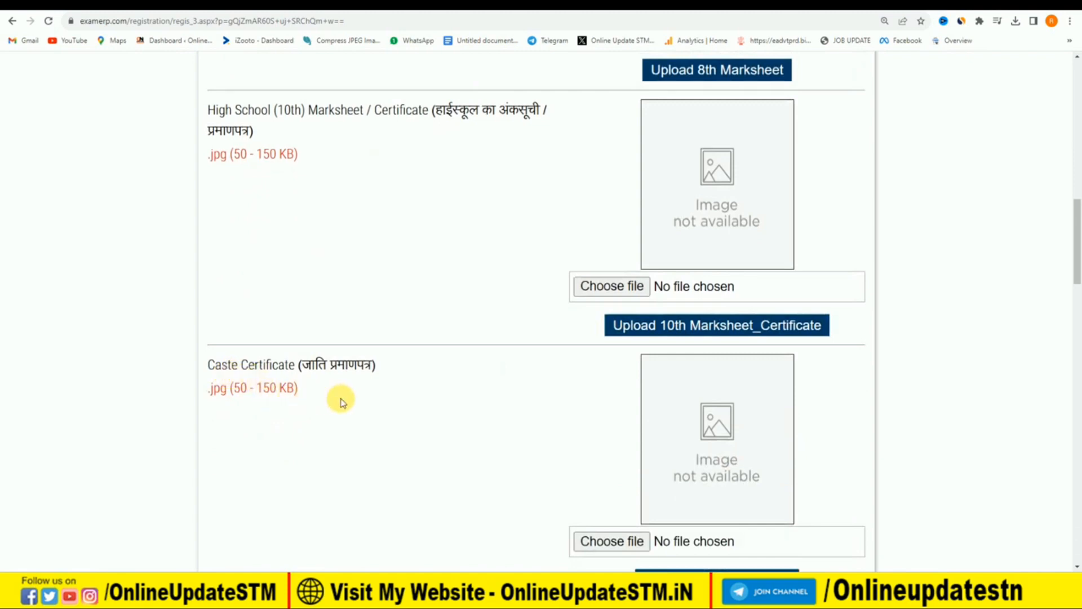
{"action": "scroll", "coordinate": [444, 451], "scroll_direction": "down", "scroll_amount": 5}
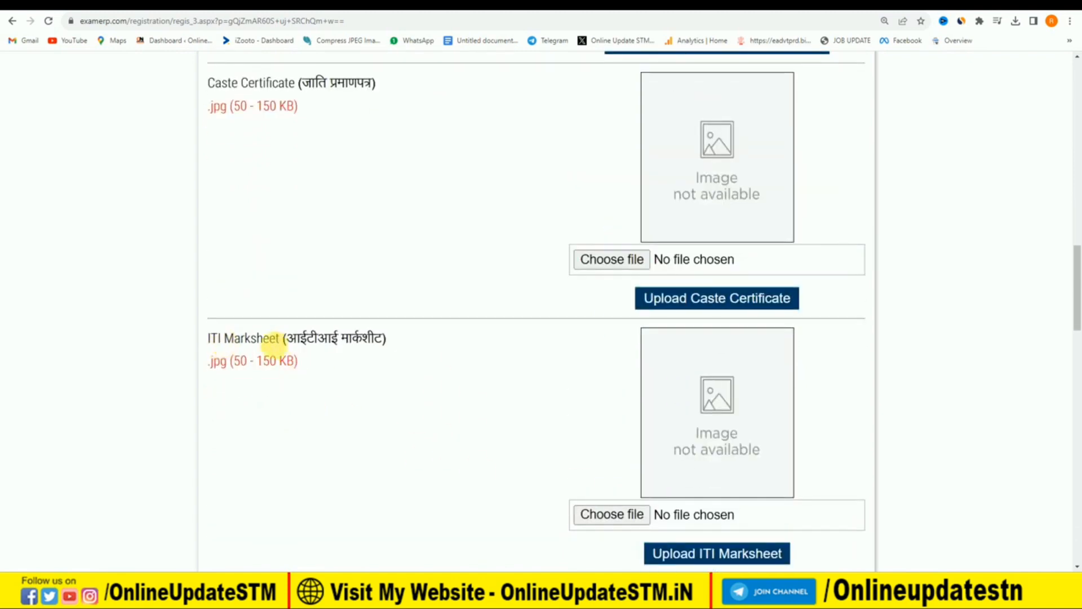
{"action": "scroll", "coordinate": [527, 399], "scroll_direction": "down", "scroll_amount": 3}
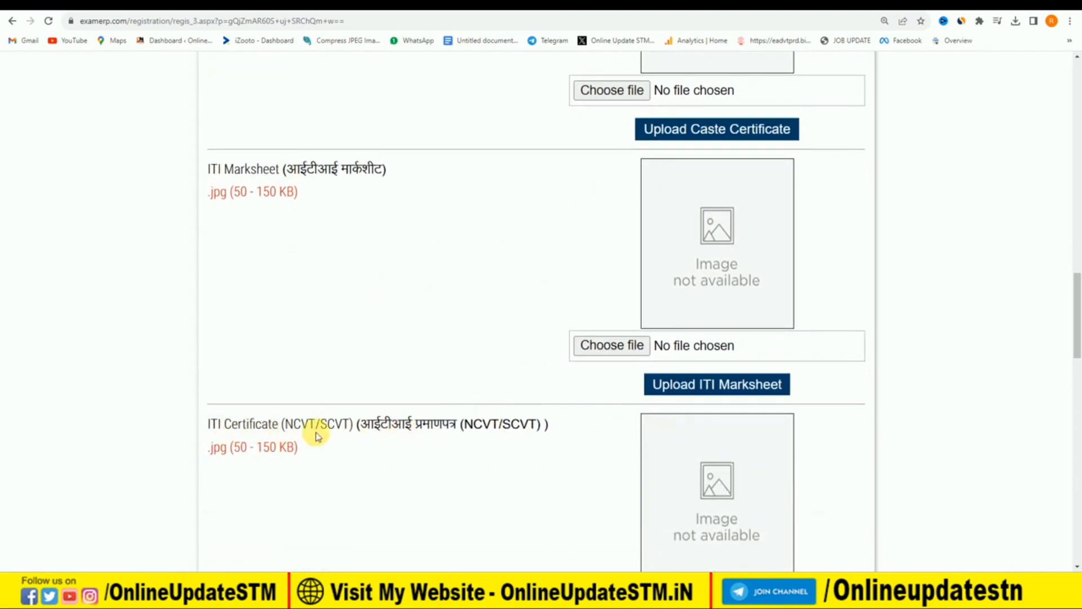
{"action": "scroll", "coordinate": [314, 429], "scroll_direction": "down", "scroll_amount": 6}
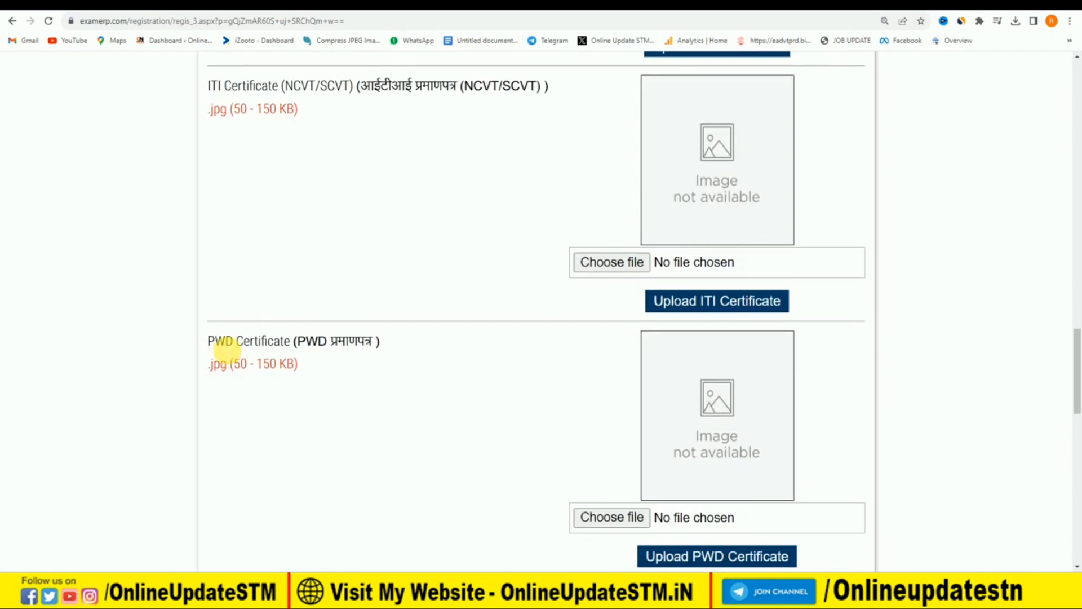
{"action": "scroll", "coordinate": [374, 406], "scroll_direction": "down", "scroll_amount": 4}
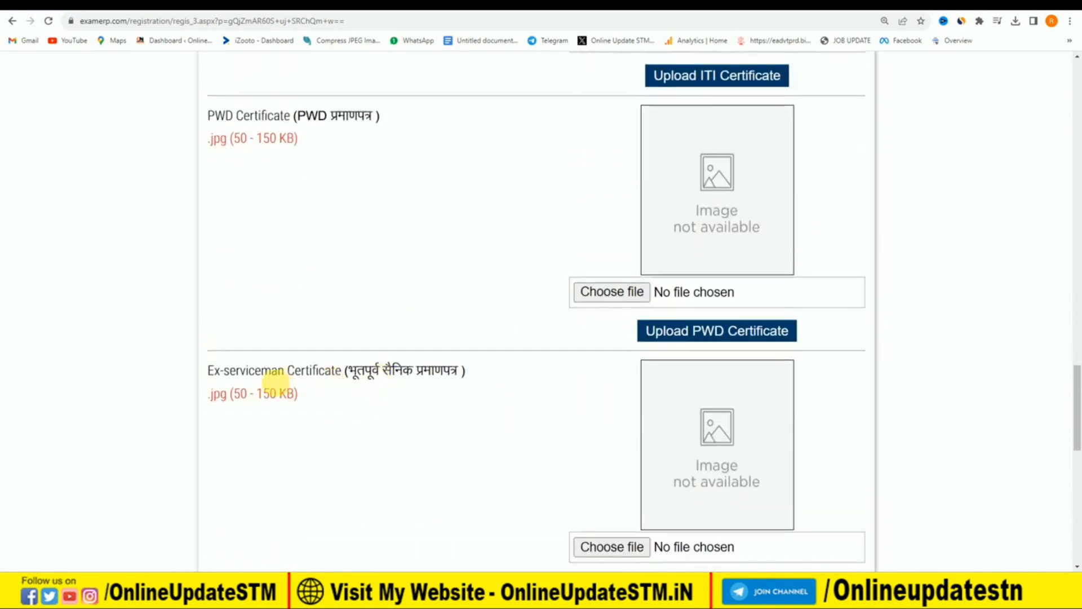
{"action": "scroll", "coordinate": [274, 384], "scroll_direction": "down", "scroll_amount": 6}
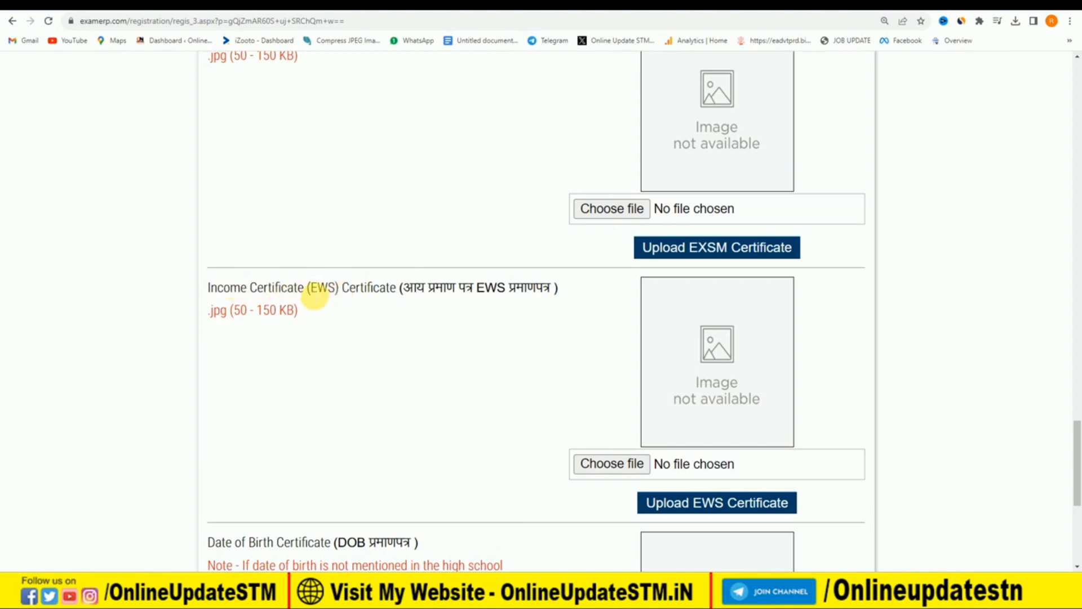
{"action": "scroll", "coordinate": [338, 388], "scroll_direction": "down", "scroll_amount": 3}
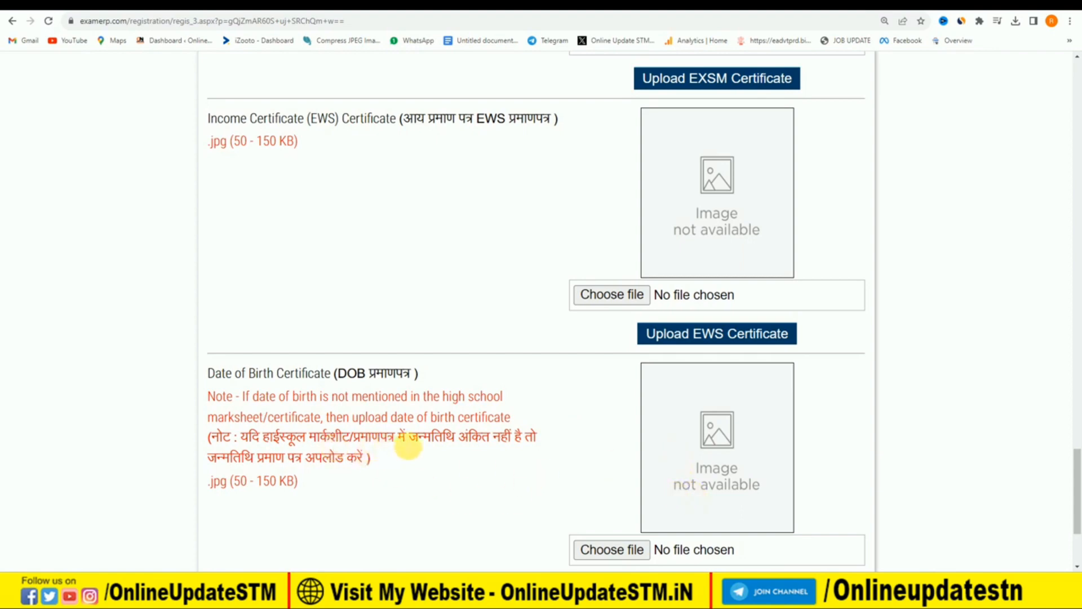
Proceed from the document uploads to the application fee payment, agreeing to the payment notes and choosing Cards as the payment mode
{"action": "scroll", "coordinate": [409, 447], "scroll_direction": "down", "scroll_amount": 3}
{"action": "left_click", "coordinate": [518, 523]}
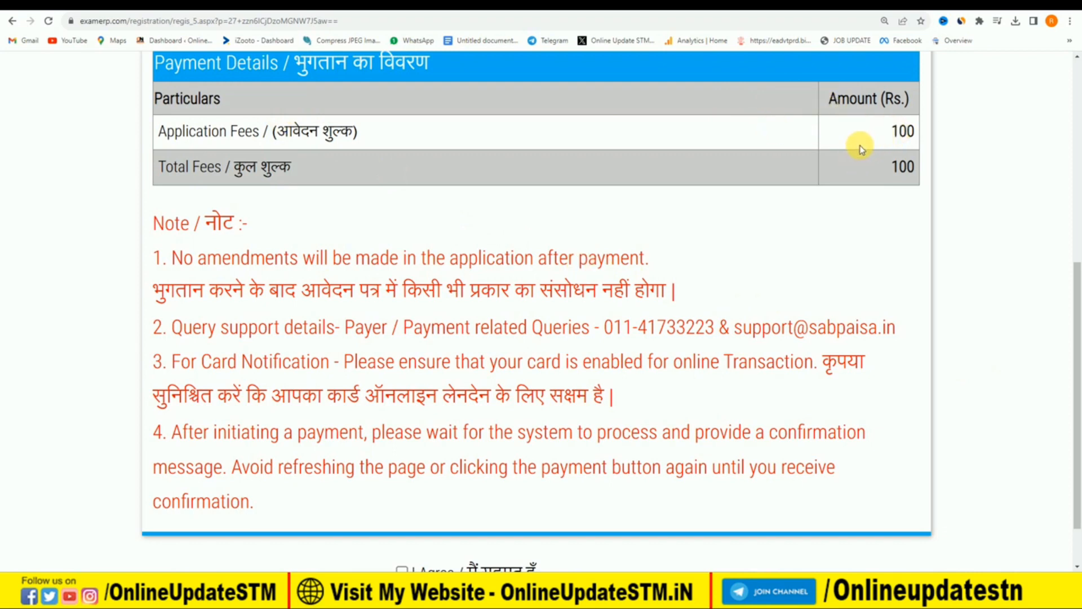
{"action": "scroll", "coordinate": [705, 203], "scroll_direction": "down", "scroll_amount": 1}
{"action": "left_click", "coordinate": [404, 509]}
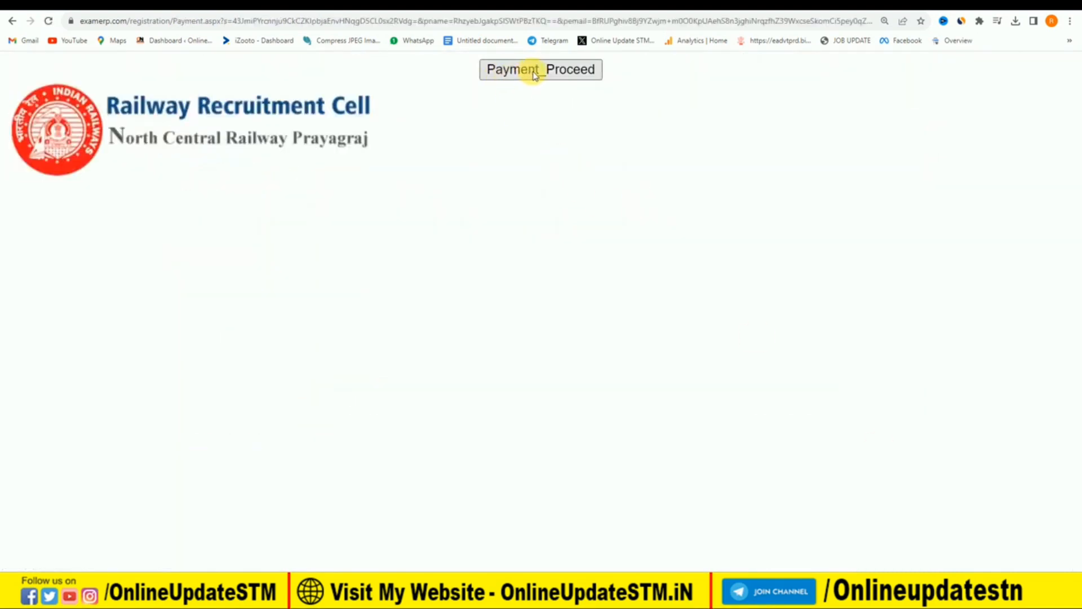
{"action": "left_click", "coordinate": [566, 75]}
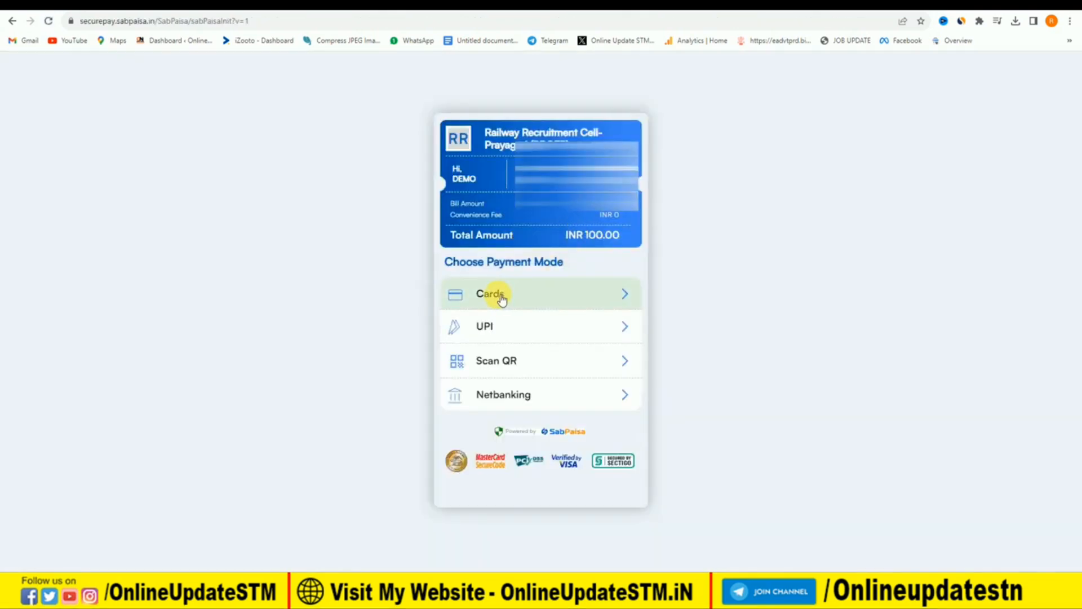
{"action": "left_click", "coordinate": [535, 291]}
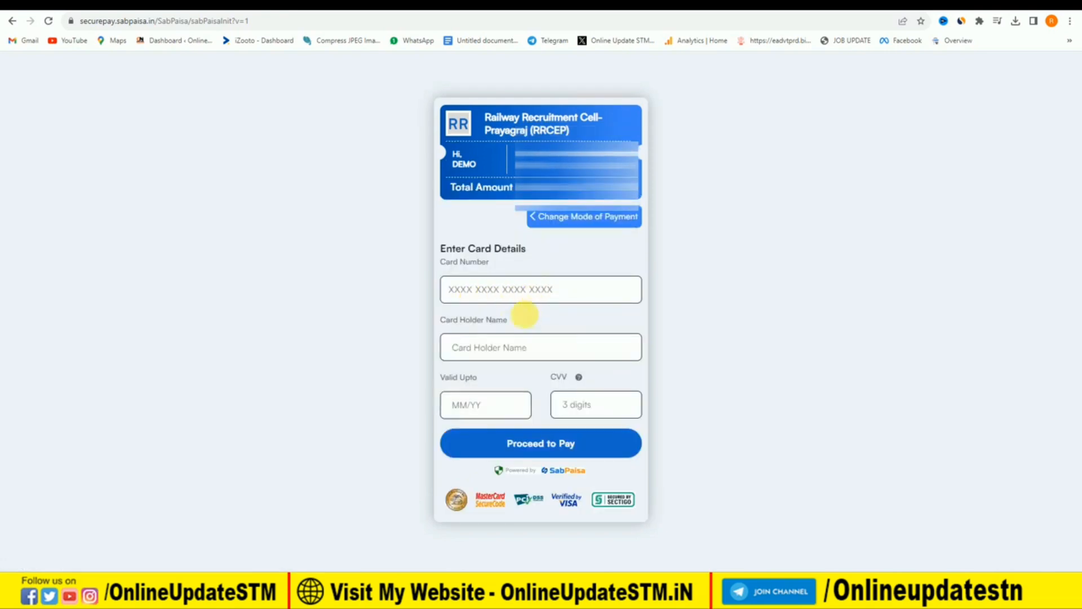